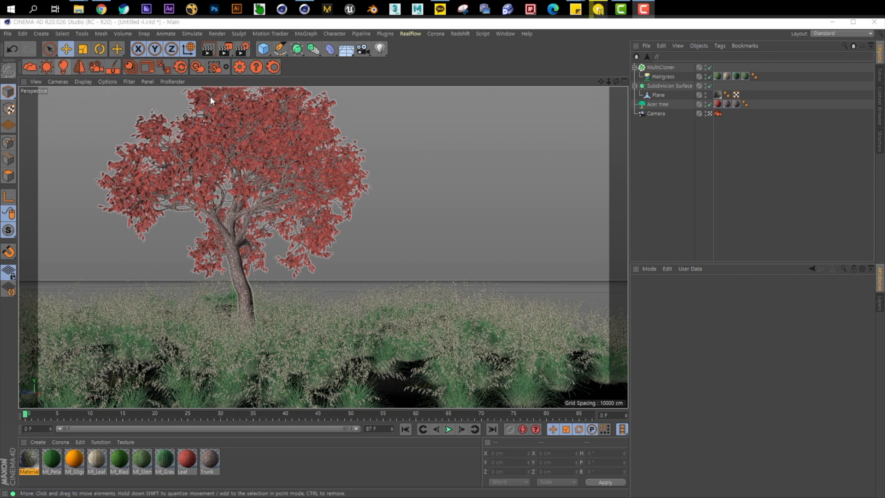
left_click(37, 34)
mouse_move(63, 123)
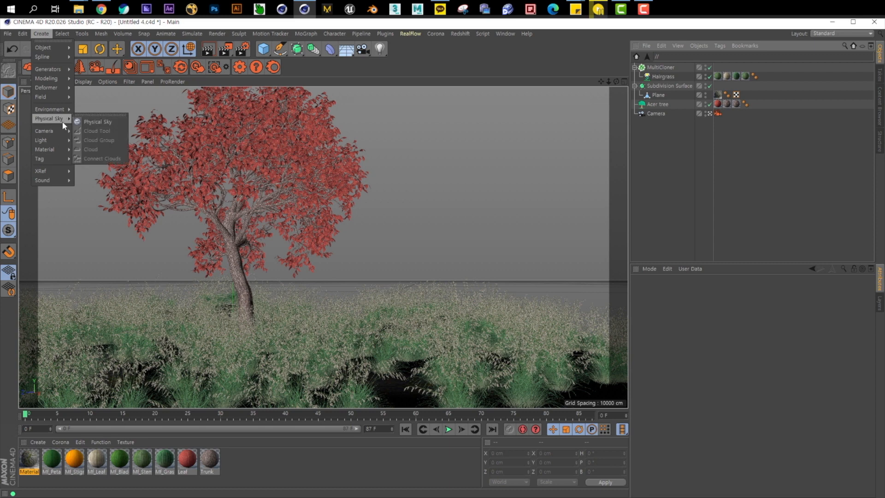
left_click(386, 53)
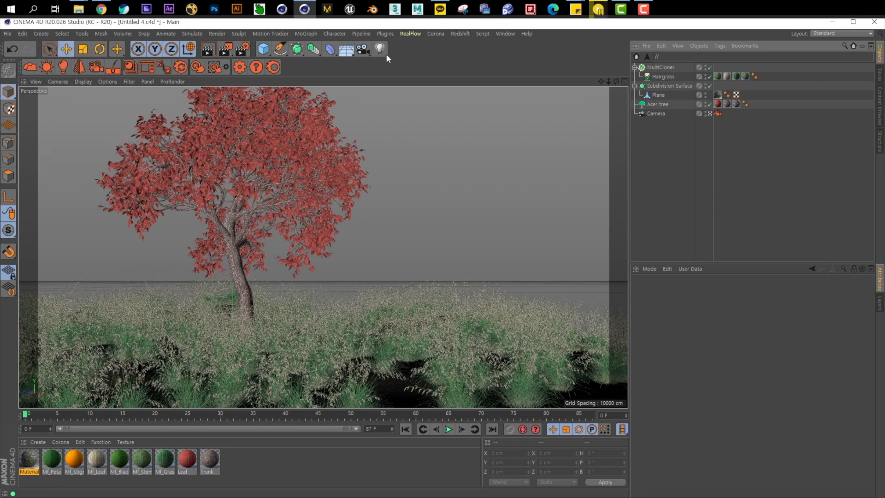
left_click(385, 53)
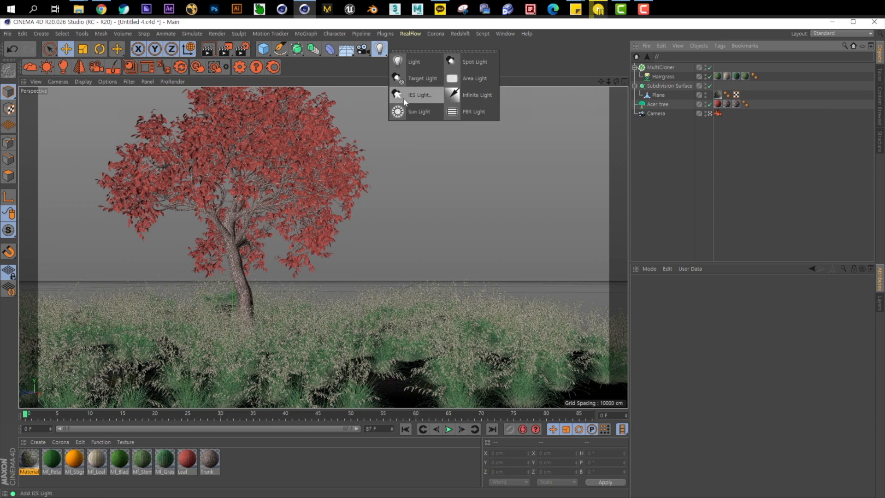
- Add a Corona Sun and move it in front of the tree to about X 318, Y 88, Z -367 cm
left_click(48, 69)
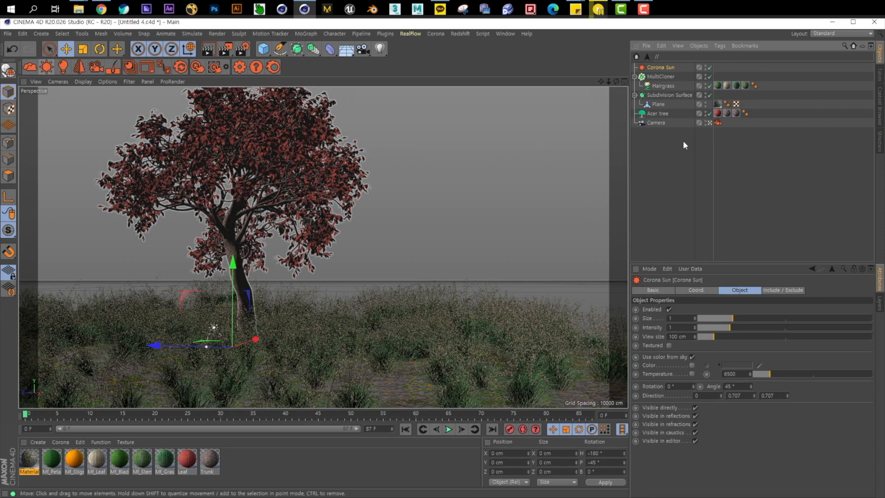
left_click_drag(186, 348, 286, 350)
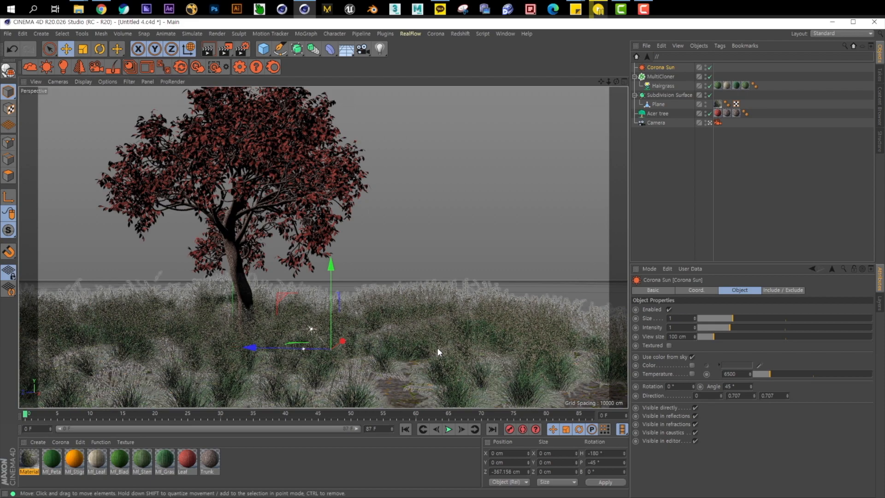
middle_click(436, 348)
middle_click(450, 317)
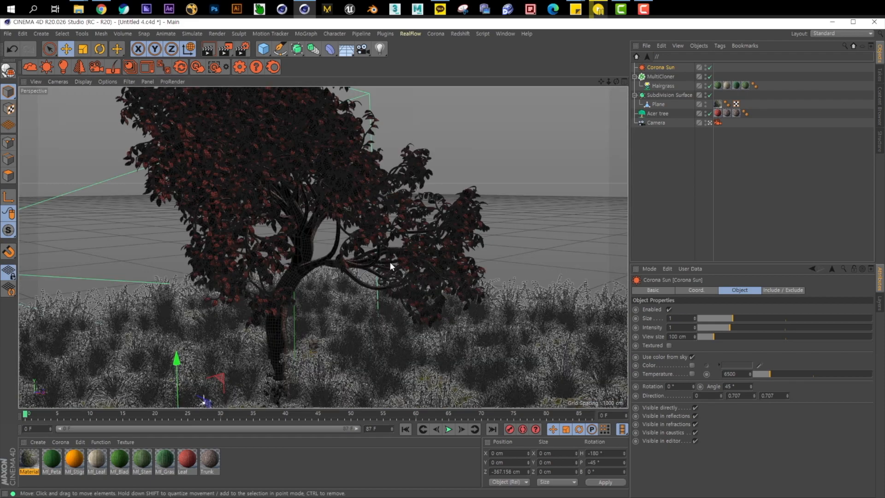
key("o")
left_click_drag(328, 272, 338, 280, "alt")
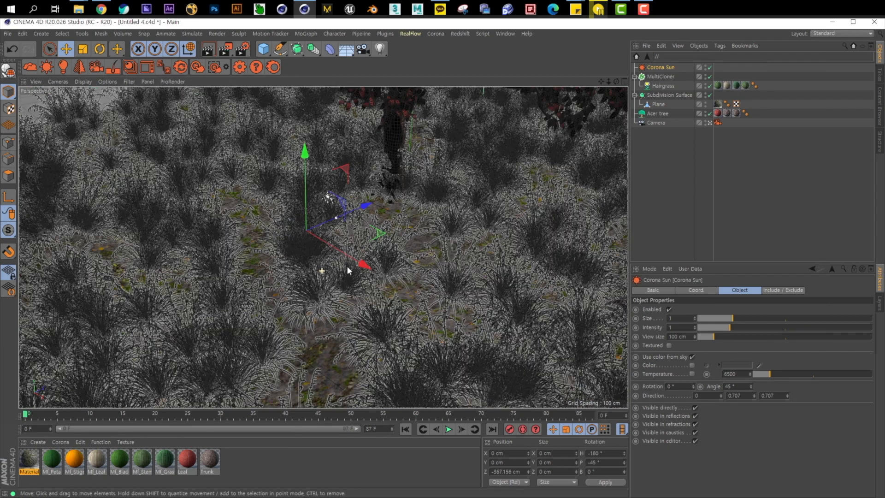
left_click_drag(304, 194, 303, 158)
left_click_drag(346, 219, 419, 253)
middle_click_drag(419, 254, 410, 254, "alt")
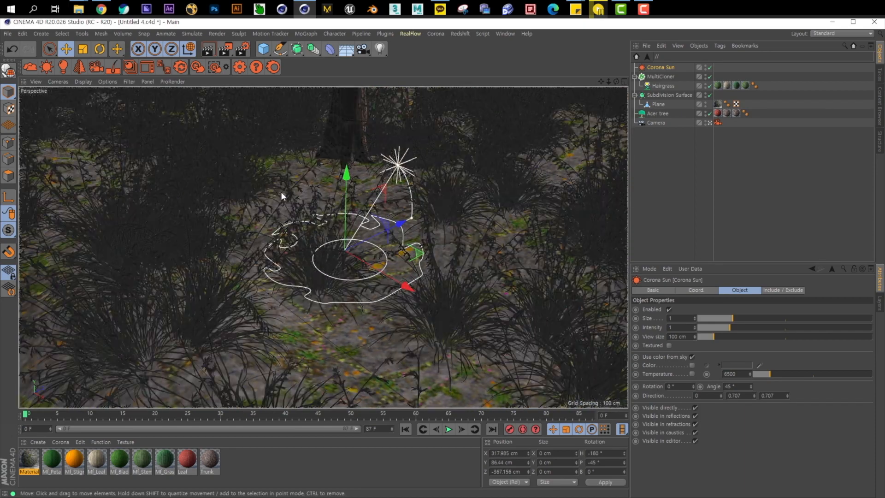
- Examine the Corona Sun's symbol and its direction line close up from several viewing angles
middle_click(397, 207)
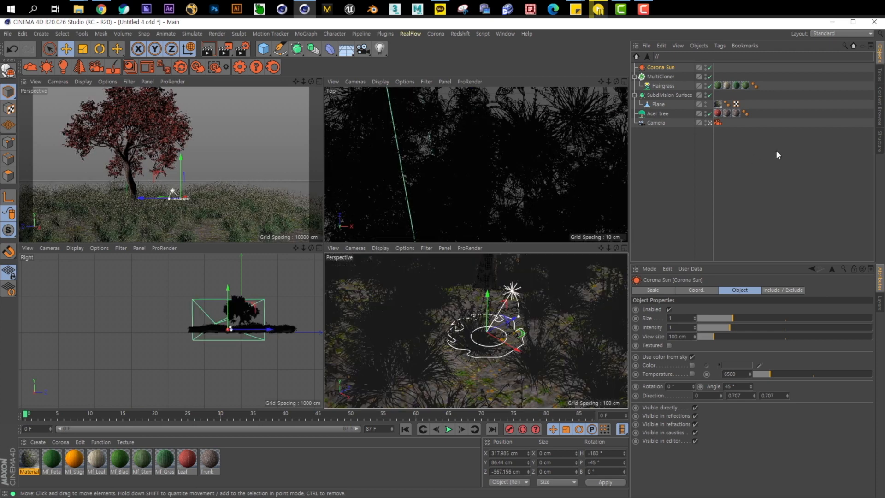
left_click(664, 76)
left_click(664, 86)
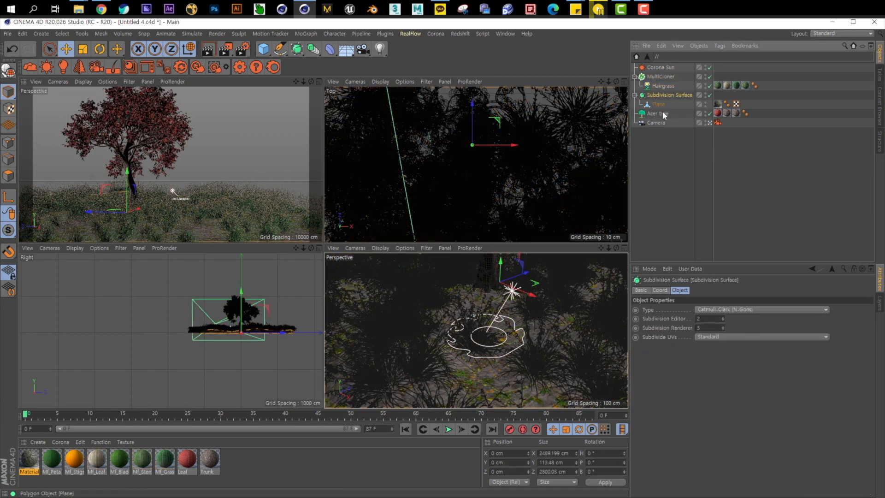
left_click(667, 138)
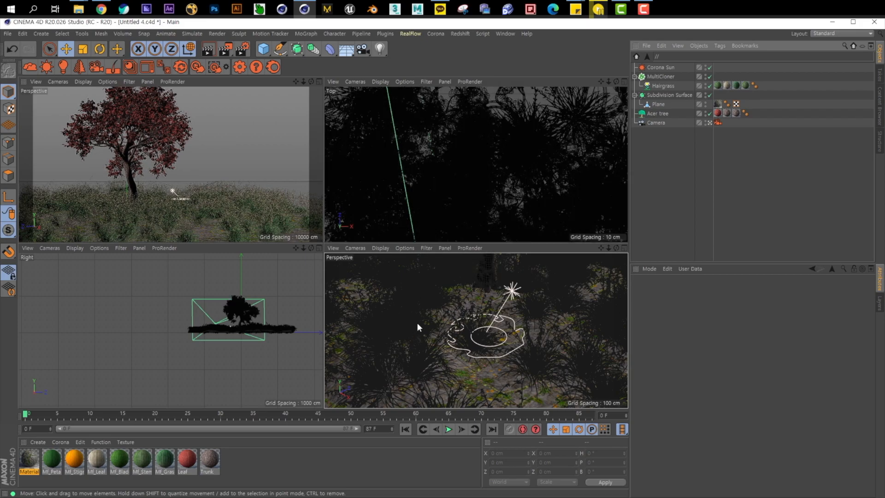
middle_click(414, 312)
left_click_drag(427, 272, 347, 254, "alt")
right_click_drag(346, 253, 400, 264, "alt")
mouse_move(399, 266)
left_mouse_down("alt")
mouse_move(404, 274)
mouse_move(378, 266)
mouse_move(429, 266)
mouse_move(396, 266)
left_mouse_up("alt")
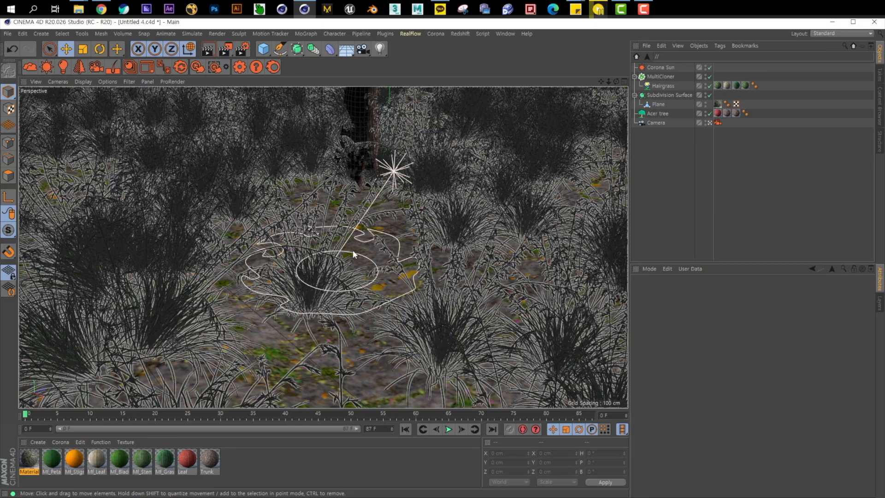
right_click_drag(362, 252, 398, 256, "alt")
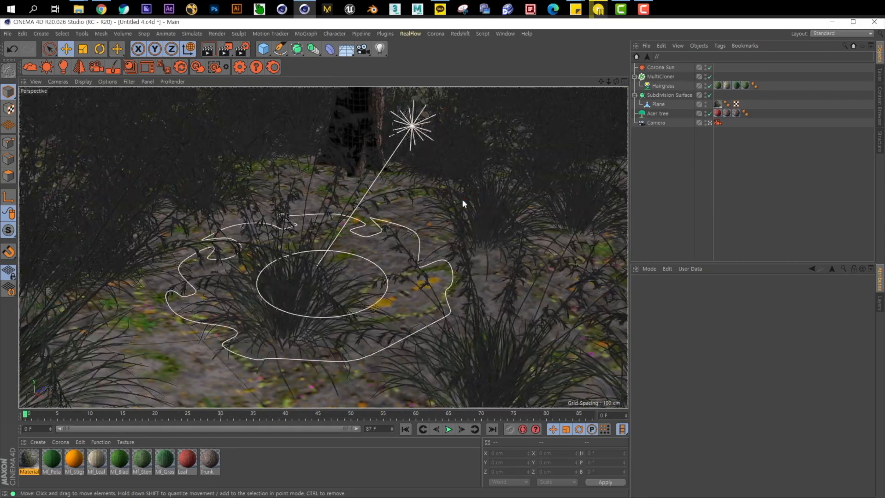
middle_click_drag(452, 247, 481, 221, "alt")
left_click_drag(481, 222, 410, 222, "alt")
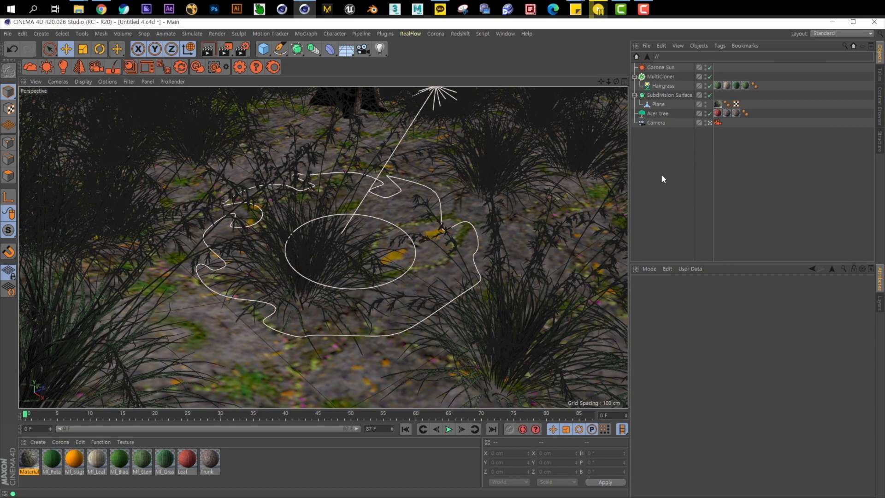
- Select the Corona Sun and enlarge the area showing its object properties
left_click(662, 67)
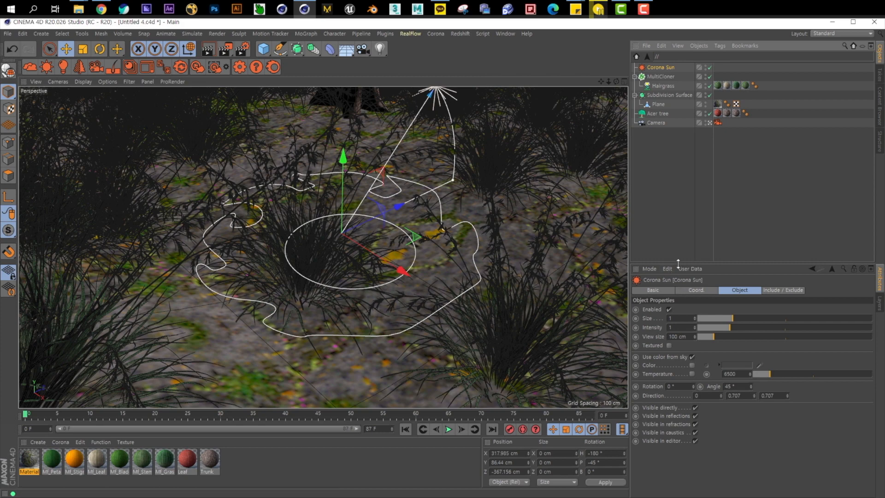
left_click_drag(678, 263, 678, 220)
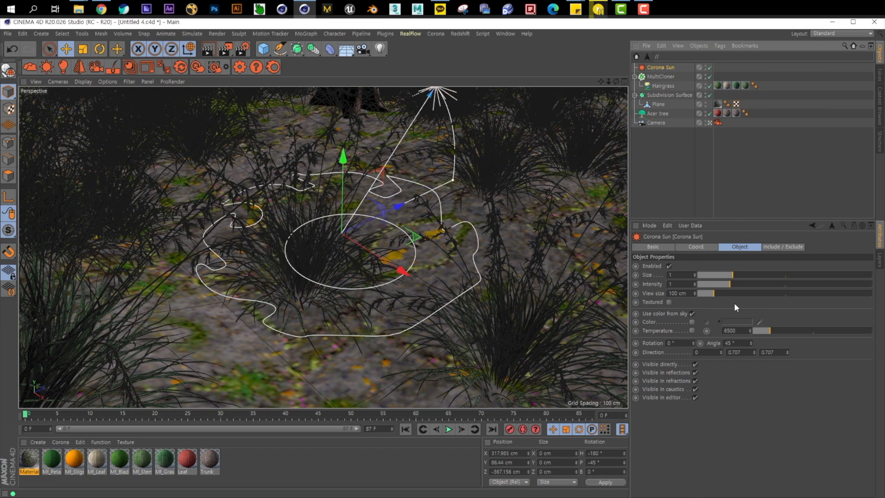
left_click_drag(557, 304, 510, 314, "alt")
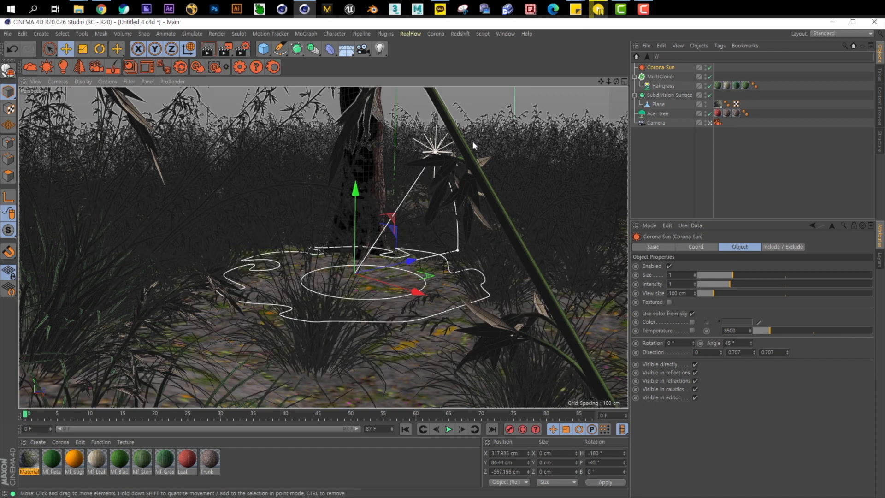
- Try a rotation of 8° on the Corona Sun and return it to 0°
mouse_move(693, 343)
left_mouse_down()
mouse_move(693, 333)
mouse_move(693, 343)
left_mouse_up()
left_click(693, 345)
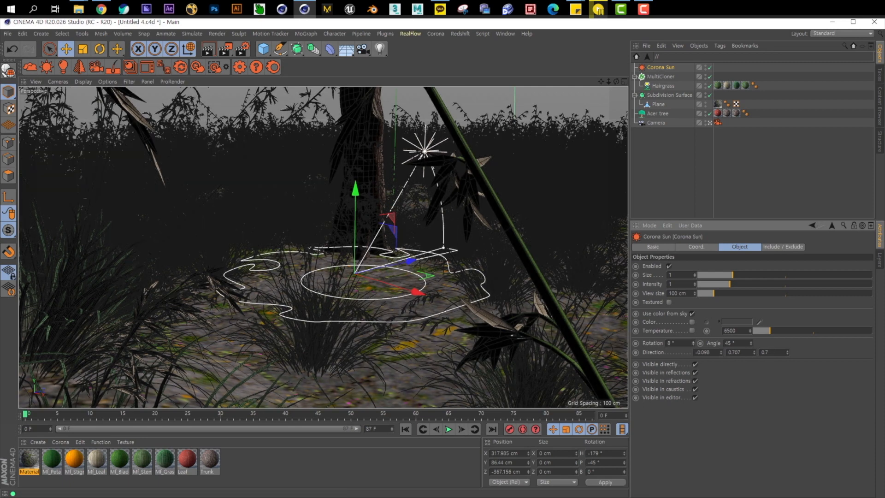
mouse_move(693, 344)
left_mouse_down()
mouse_move(693, 204)
mouse_move(693, 343)
left_mouse_up()
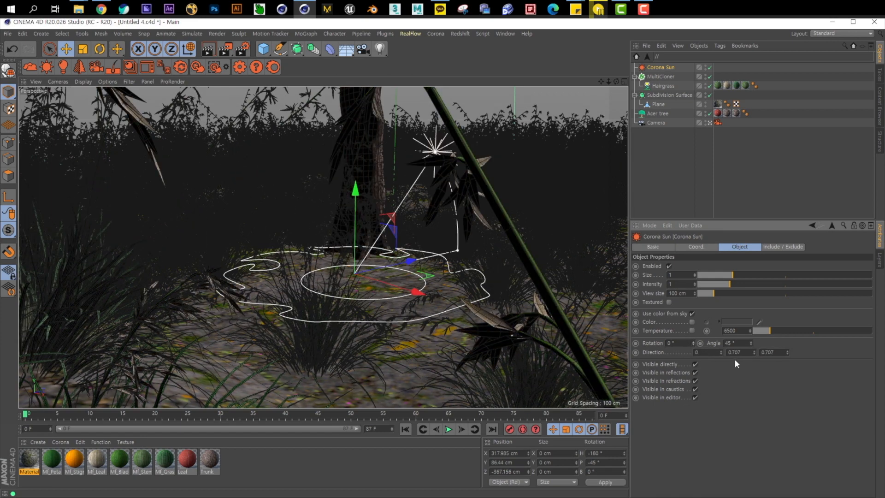
- Set the Corona Sun's angle to 68° and look at its Include / Exclude settings
left_click_drag(749, 349, 714, 344)
key("ctrl+z")
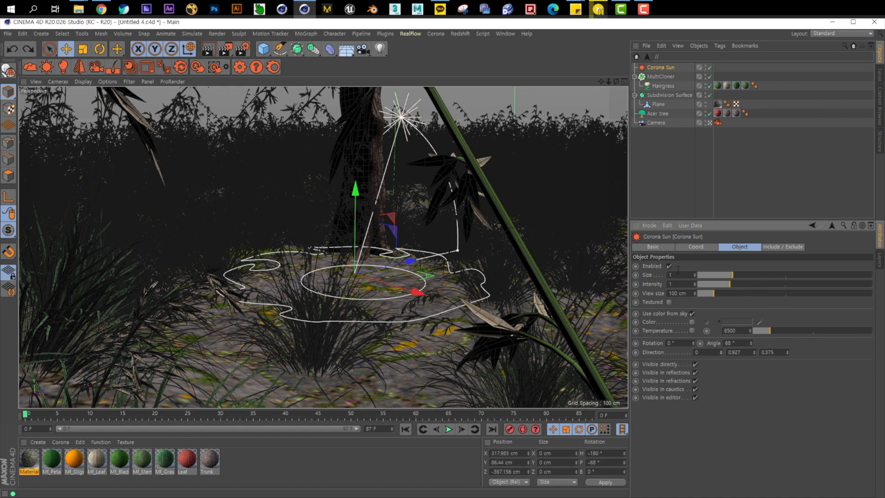
left_click(783, 247)
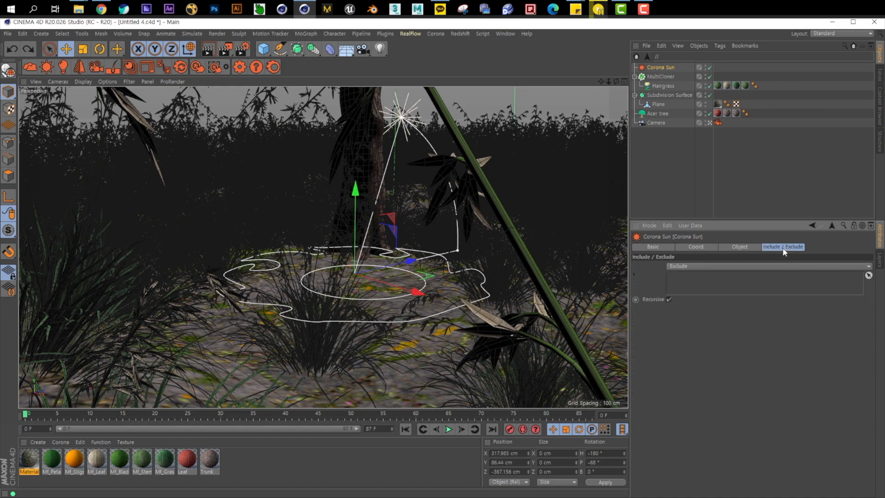
left_click(745, 248)
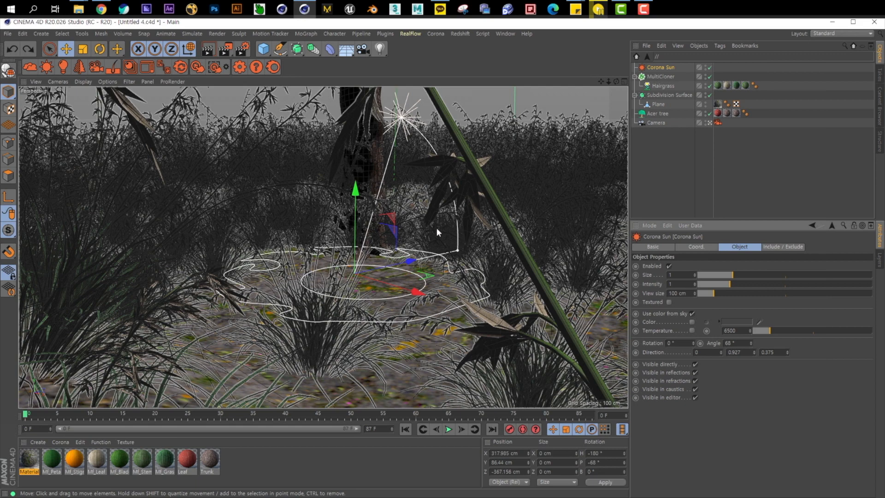
- Start Corona interactive rendering from the scene camera view and move the render window clear of the sun's properties
middle_click(352, 227)
middle_click(217, 208)
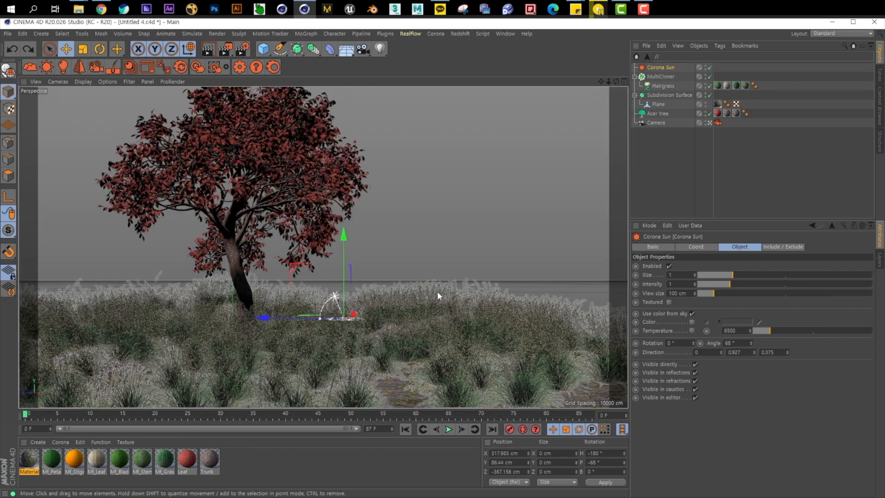
left_click(431, 35)
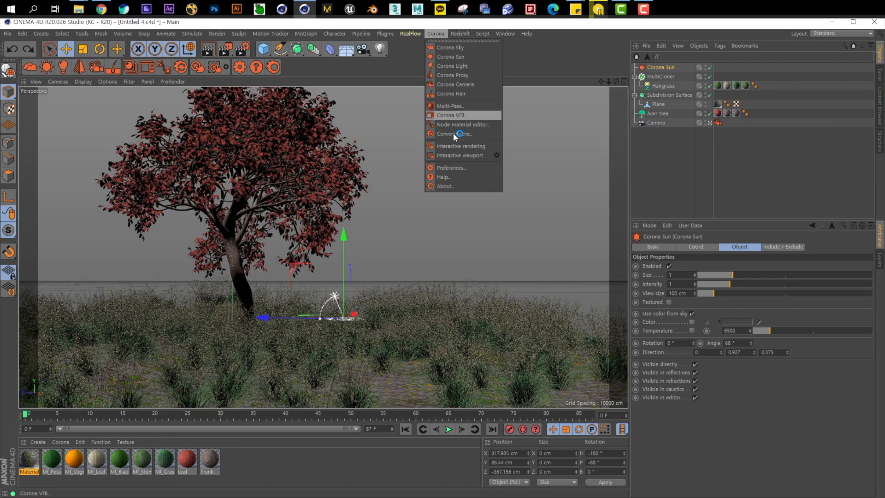
left_click(469, 151)
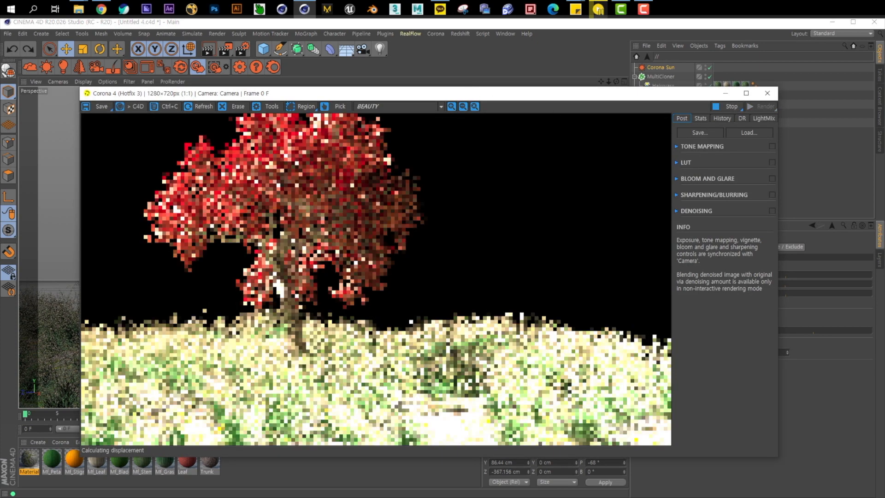
left_click_drag(584, 97, 513, 93)
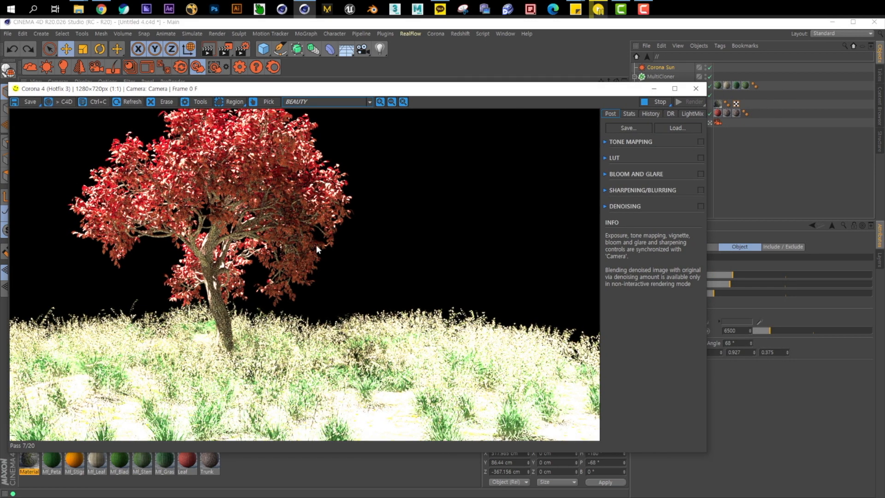
left_click_drag(600, 86, 523, 66)
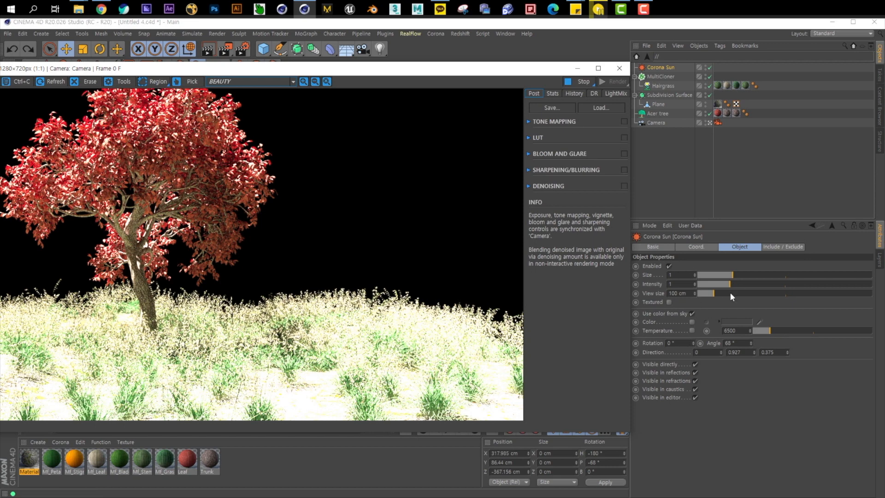
- Set the Corona Sun's size to 0.5 and its intensity to 0.8
left_click(684, 275)
type("0.5")
key("Return")
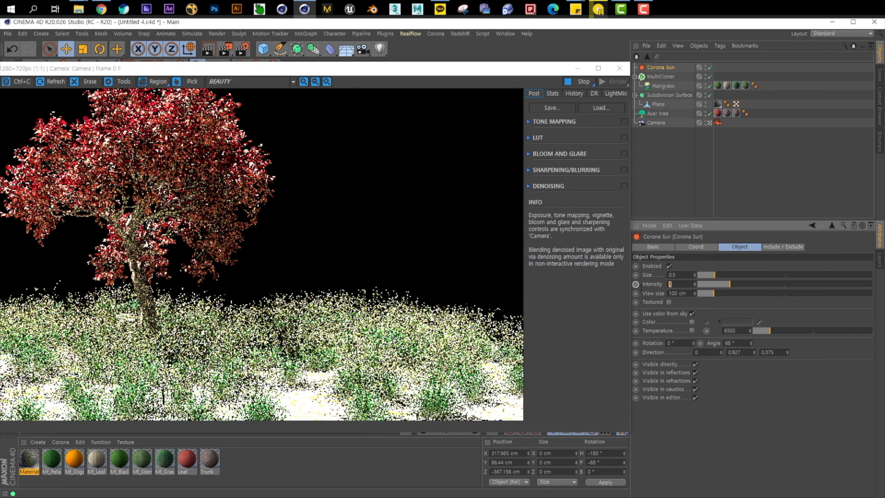
key("Return")
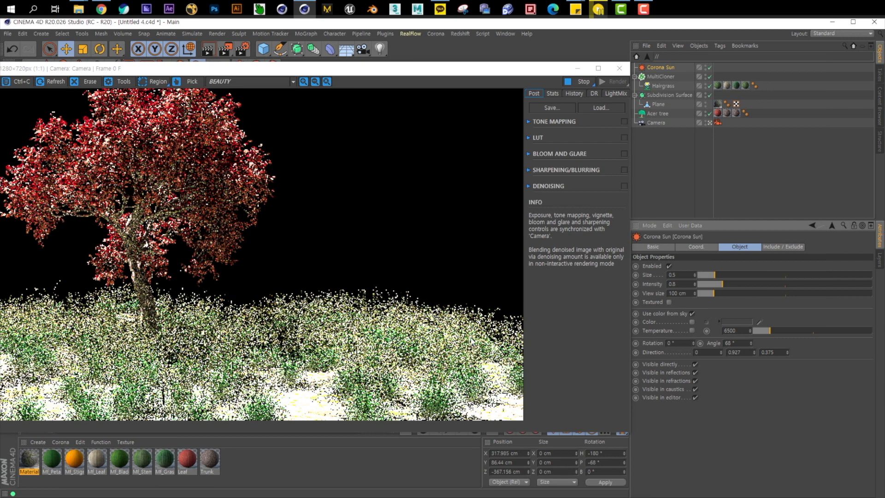
- Set the Corona Sun's rotation to 20° and its angle to 20°
left_click_drag(694, 342, 694, 322)
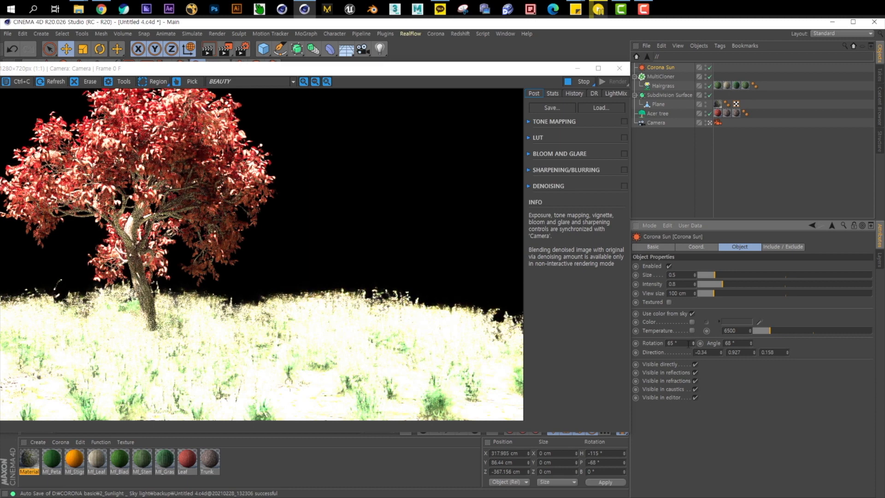
double_click(673, 343)
type("20")
key("Return")
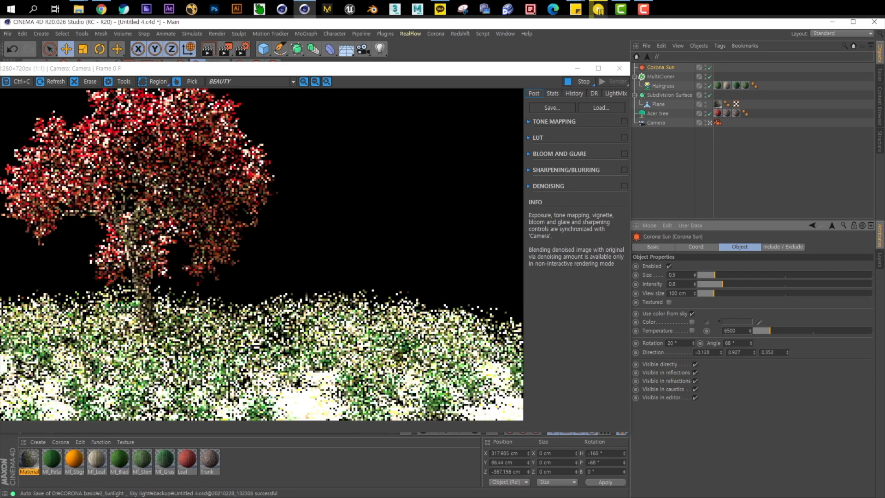
double_click(740, 344)
type("20")
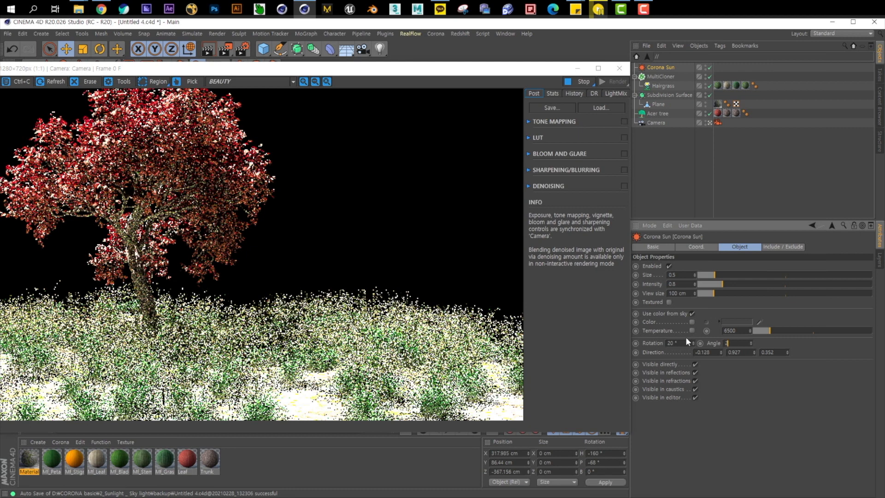
key("Return")
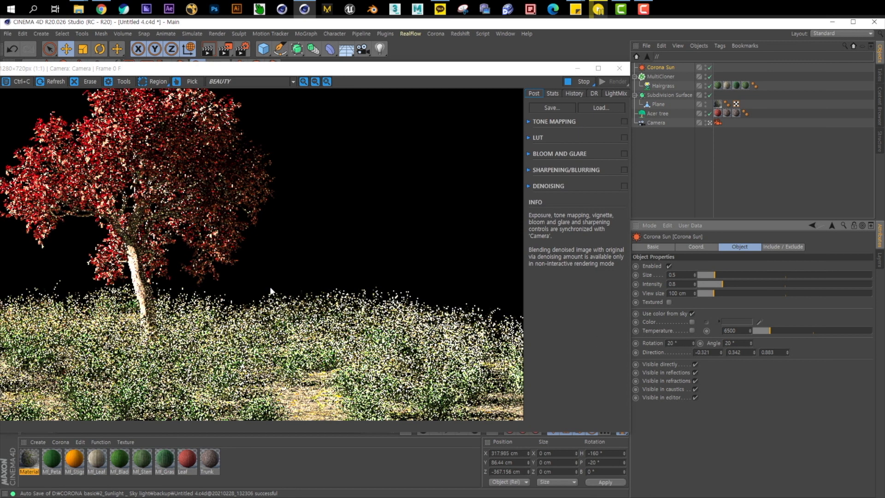
- Move the render window off the Corona tools and add a Corona Sky to the scene
left_click_drag(175, 74, 219, 113)
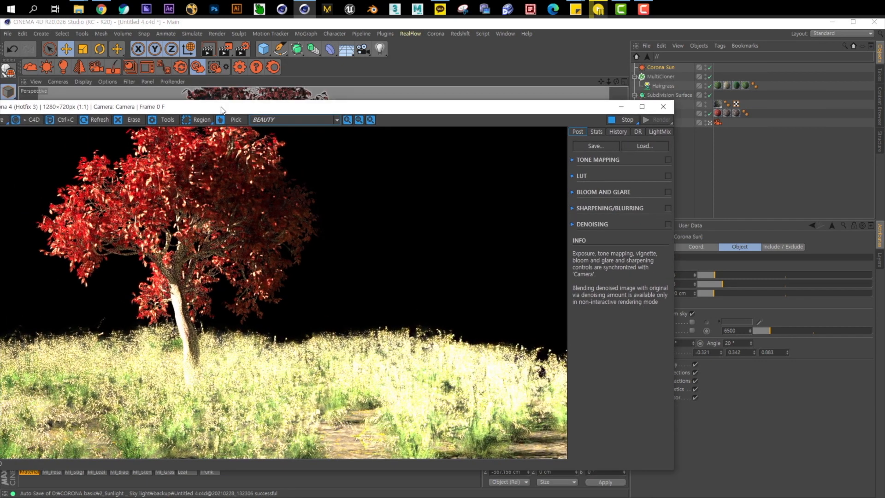
left_click(30, 68)
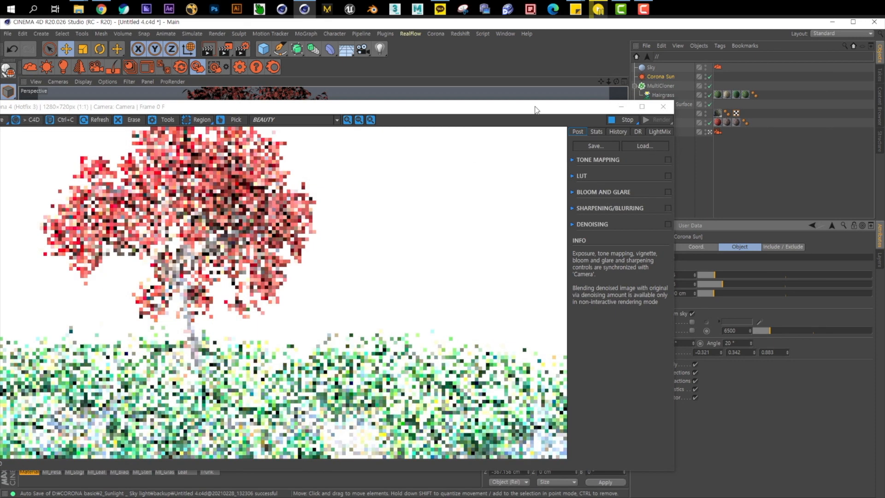
- Select the Sky object, look through the Corona tags available for it, and open its Corona Sky settings beside the render window
left_click_drag(490, 107, 431, 91)
left_click(649, 67)
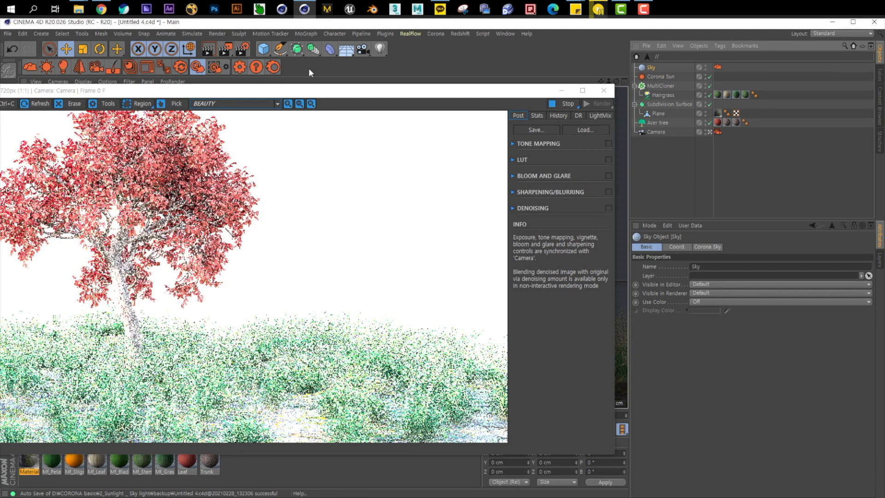
right_click(647, 67)
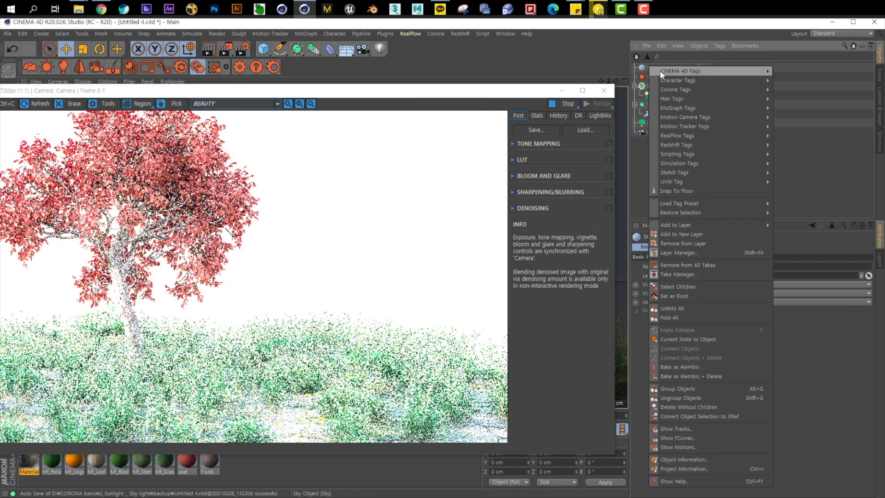
mouse_move(702, 89)
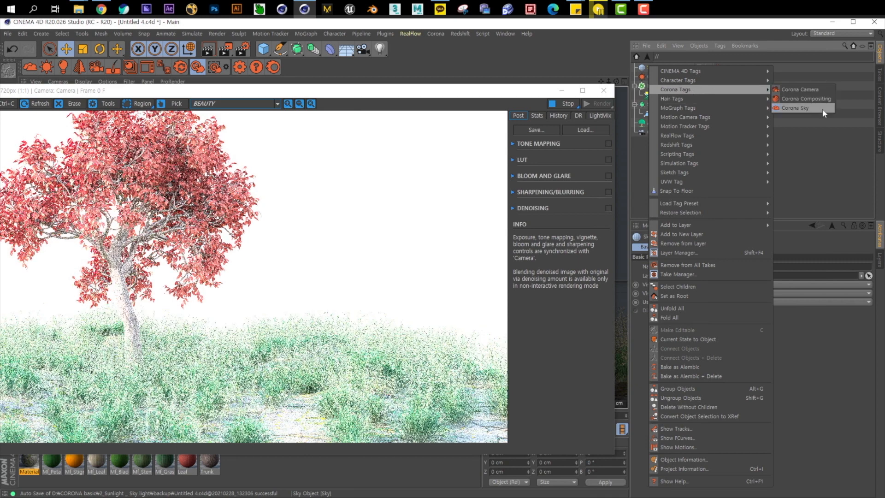
left_click(509, 97)
left_click_drag(509, 97, 487, 83)
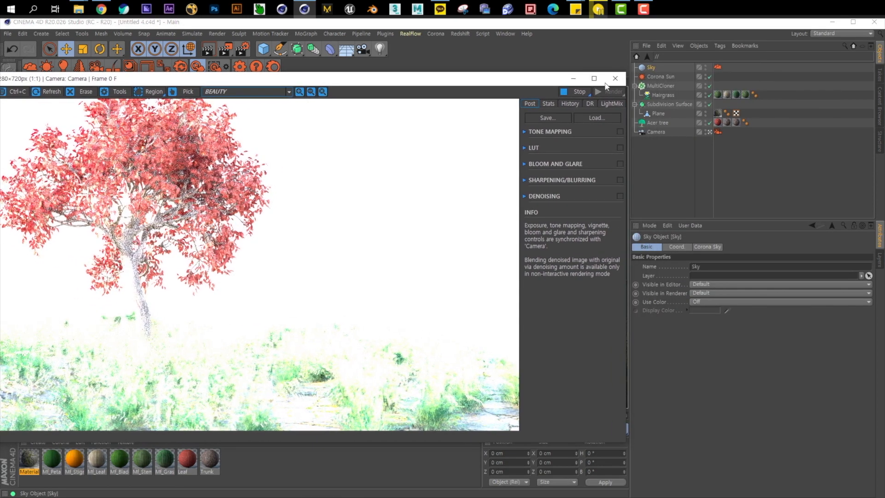
left_click(707, 247)
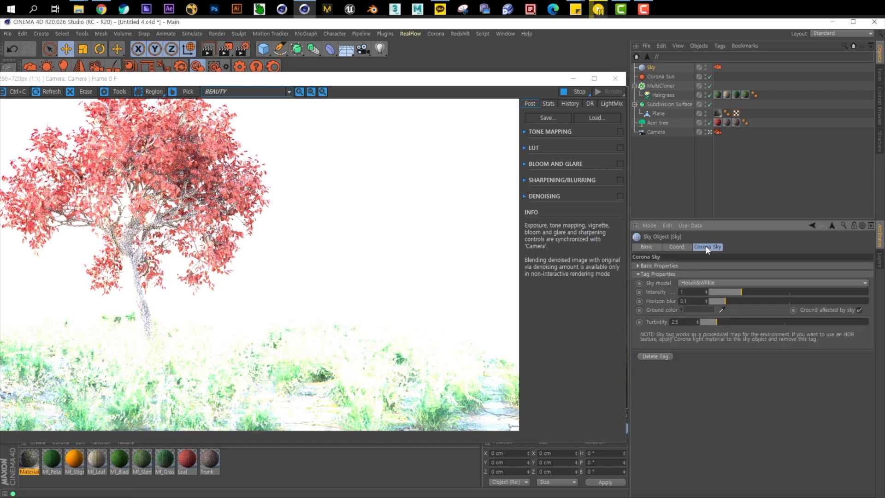
- Try the Rawa-fake sky model on the Corona Sky and switch back to Hosek&Wilkie
left_click(670, 284)
left_click(659, 285)
left_click(703, 284)
left_click(691, 292)
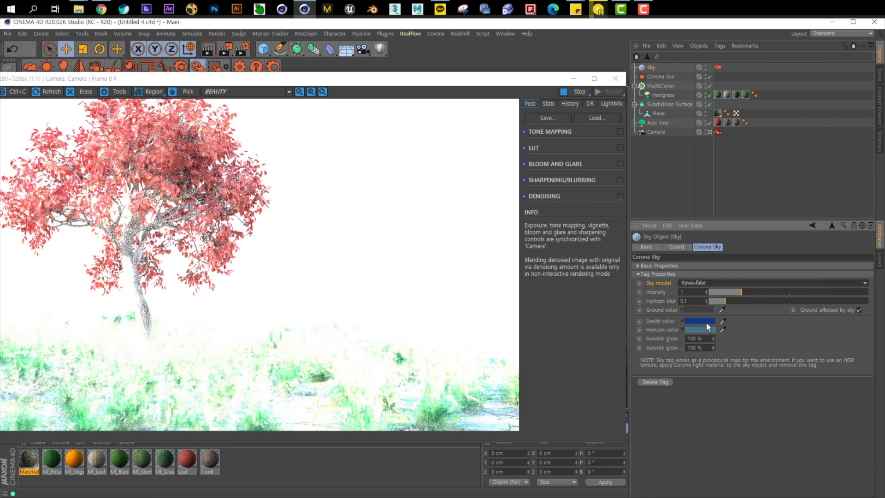
left_click(707, 283)
left_click(705, 302)
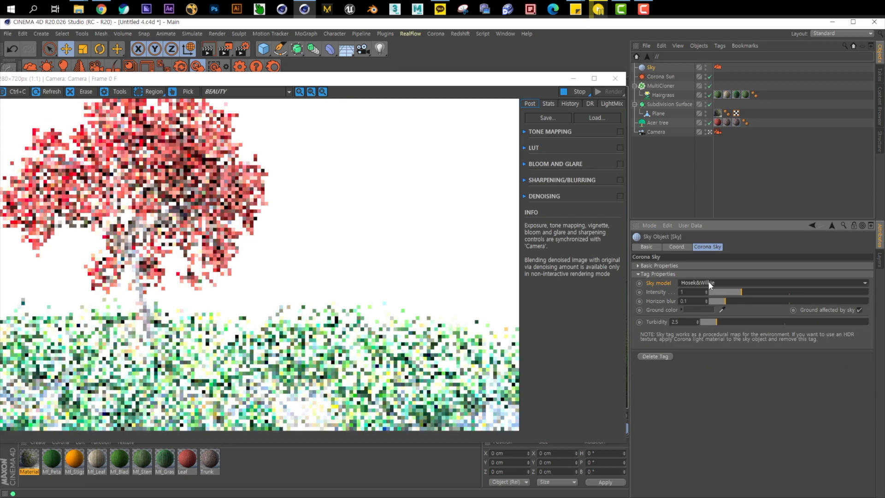
- Move the render window clear of the sky settings and set the Corona Sky's intensity to 0.2
left_click_drag(594, 79, 570, 86)
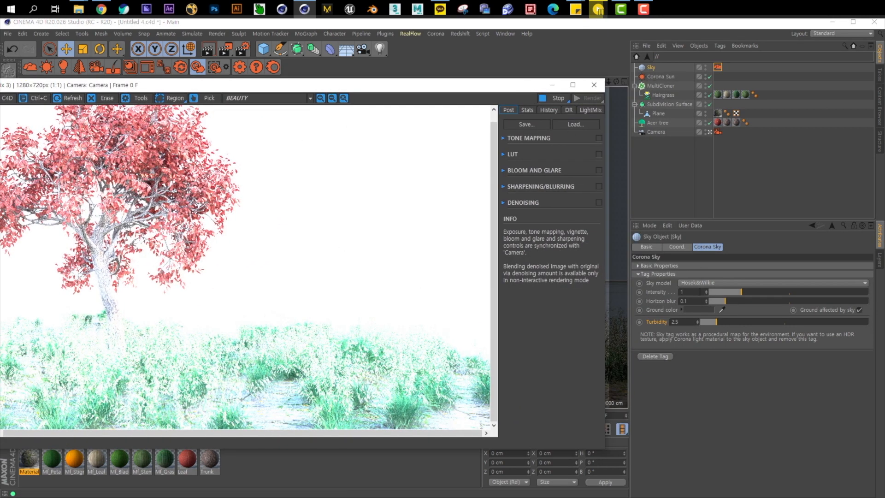
left_click_drag(690, 292, 633, 286)
type(".2")
key("Return")
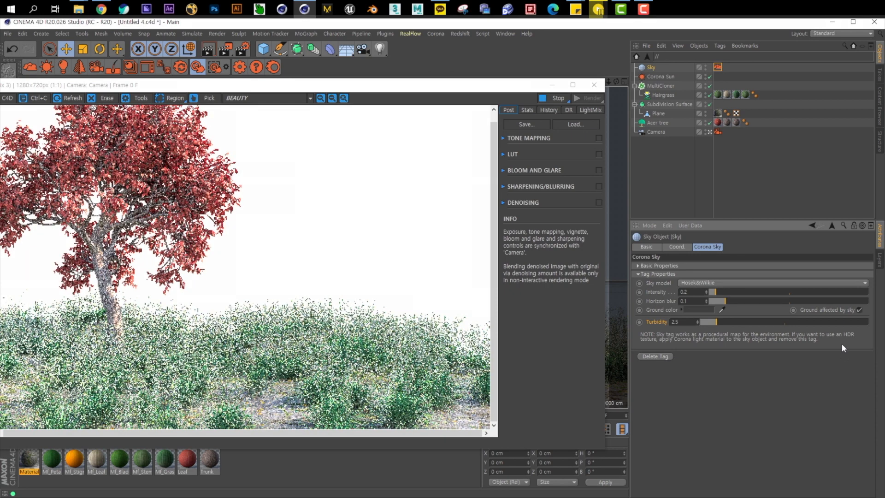
- Reposition and narrow the render window, try horizon blur values of 1 and 0 on the sky, and set it to 0.2
left_click_drag(481, 87, 522, 94)
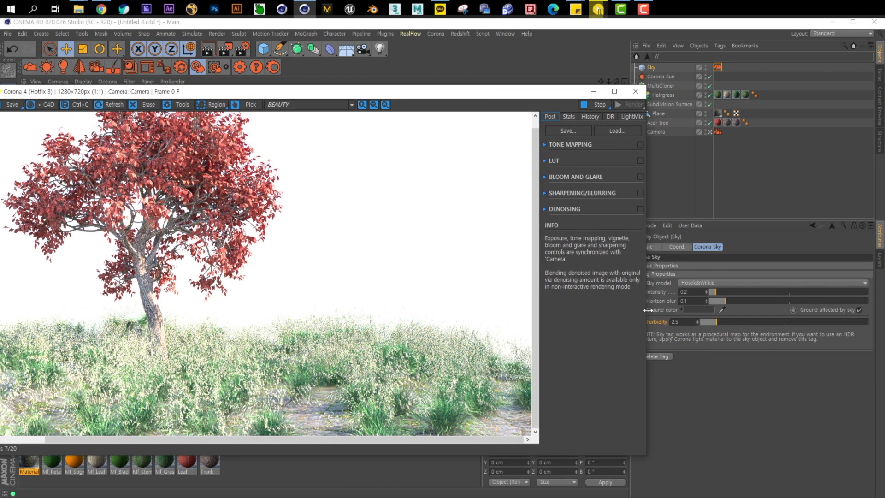
left_click_drag(645, 307, 636, 308)
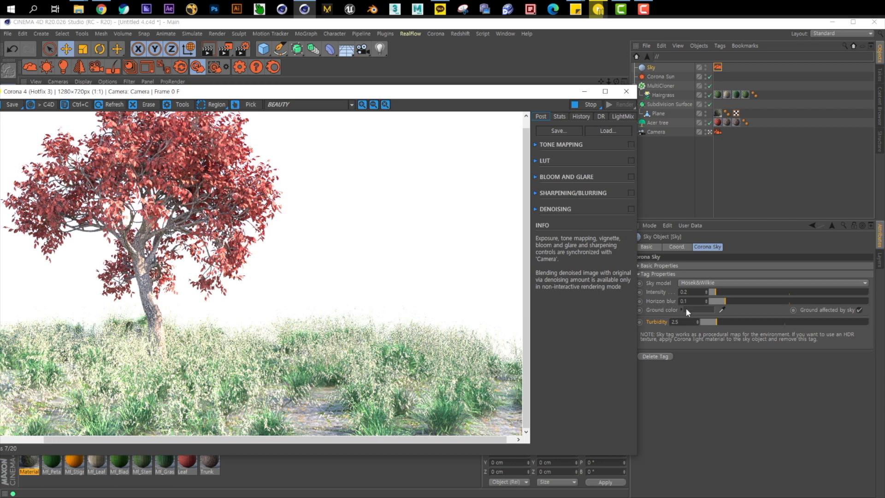
left_click(665, 300)
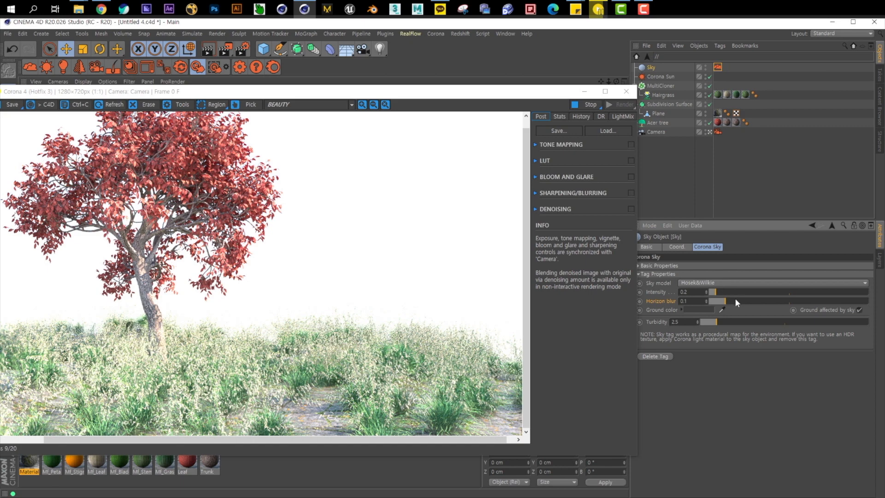
left_click_drag(734, 299, 858, 301)
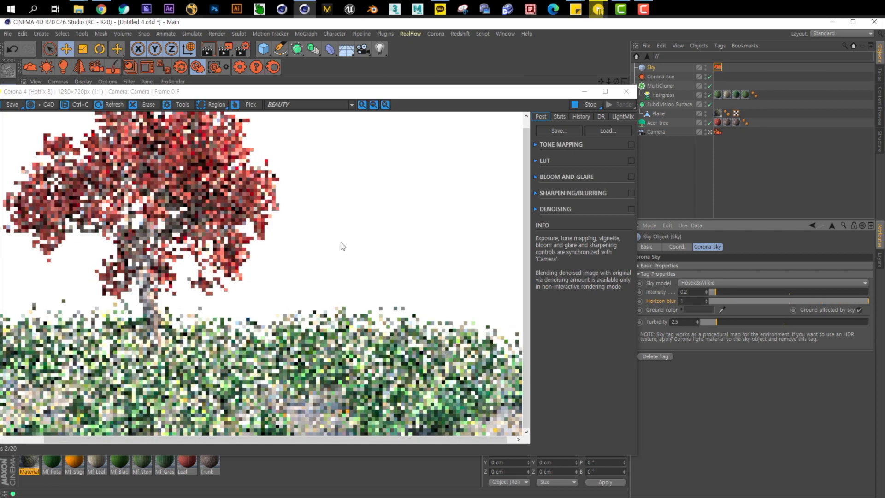
left_click_drag(719, 304, 712, 300)
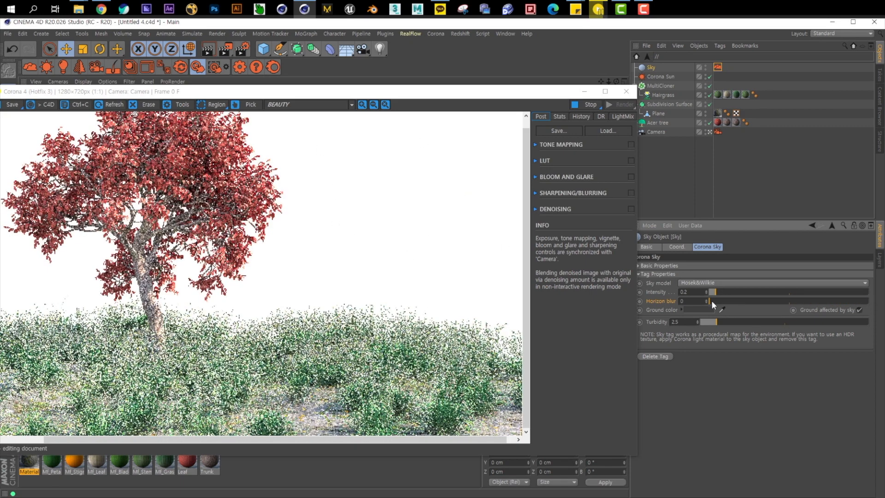
type("0.2")
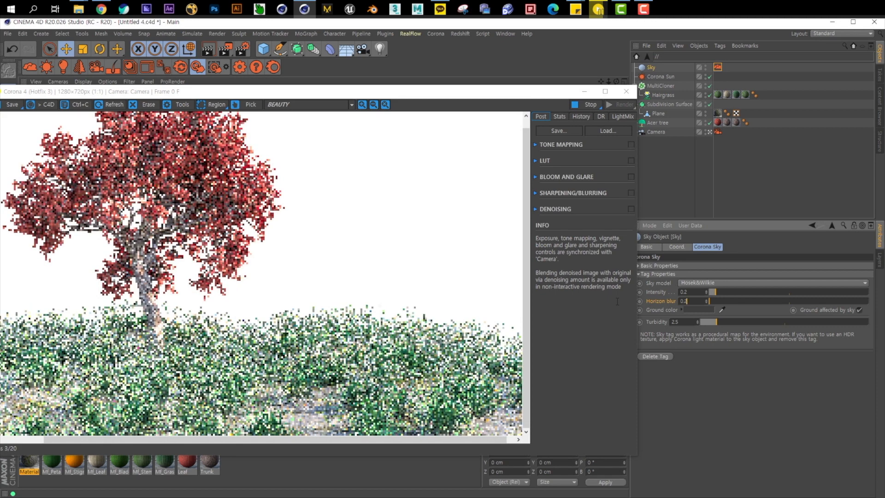
key("Return")
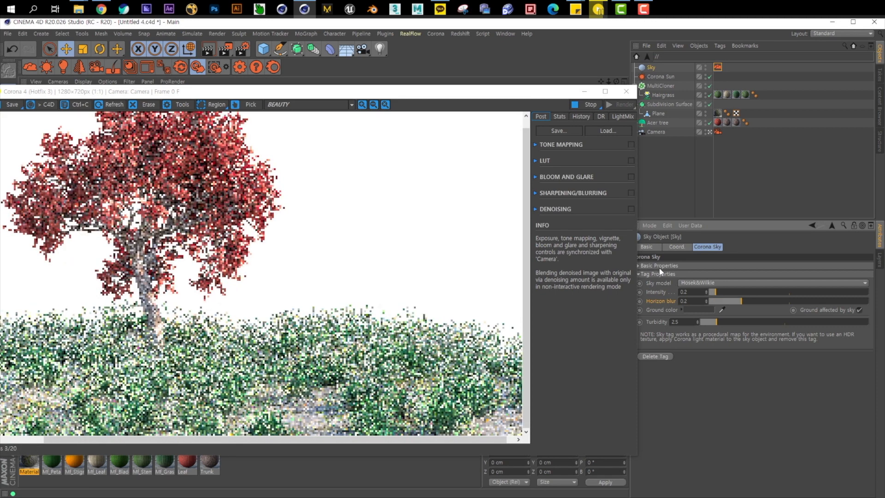
- Set the Corona Sky's intensity to 0.05
left_click_drag(714, 293, 605, 283)
type("0.05")
key("Return")
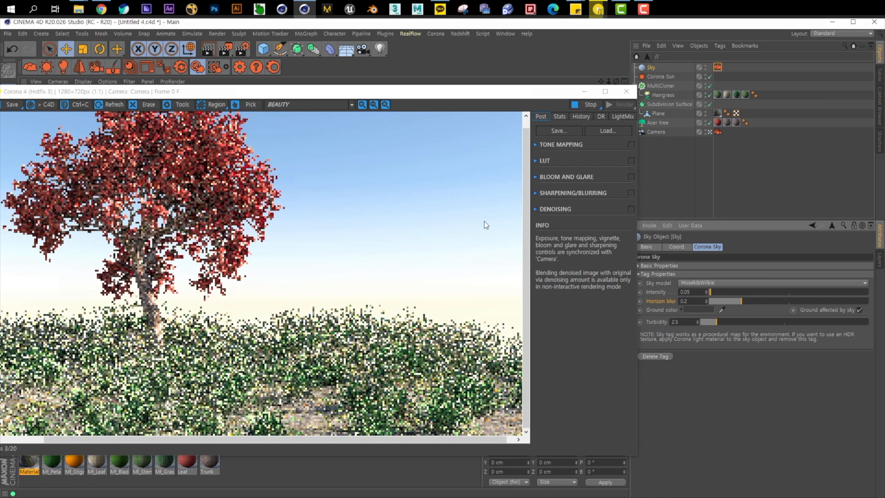
- Try a horizon blur of 0.85 on the Corona Sky and set it back to 0.1
left_click(845, 301)
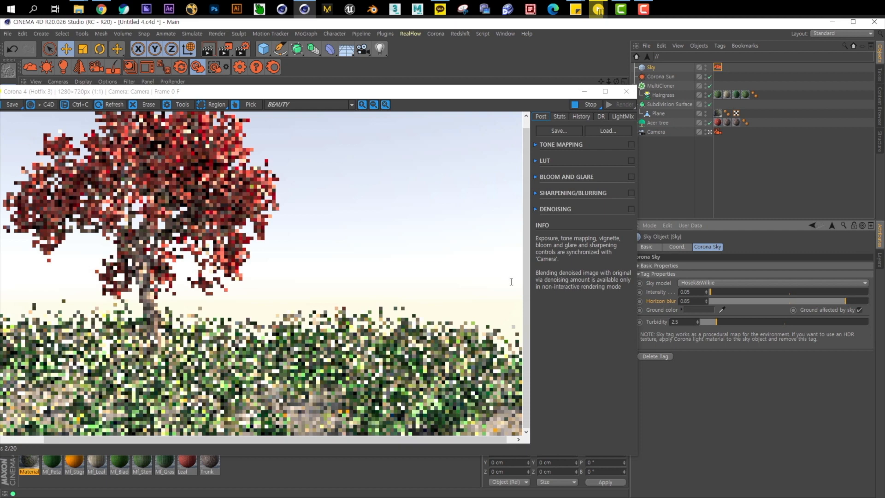
double_click(691, 301)
type("0.1")
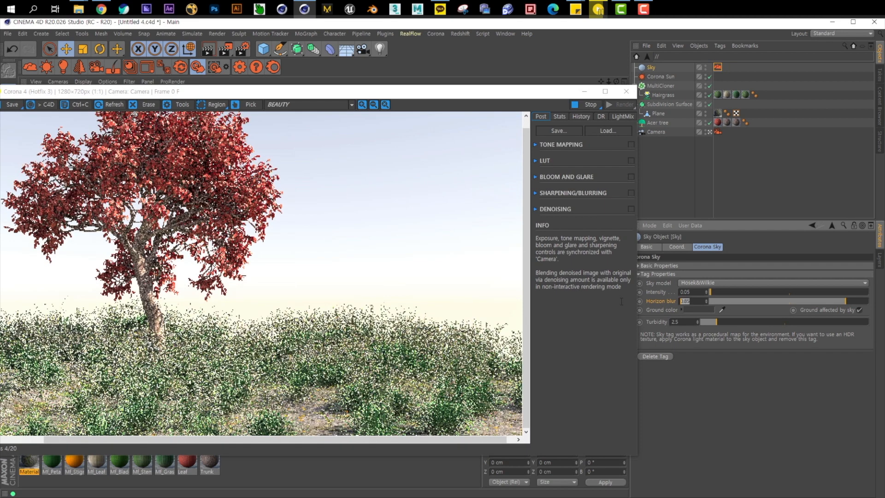
key("Return")
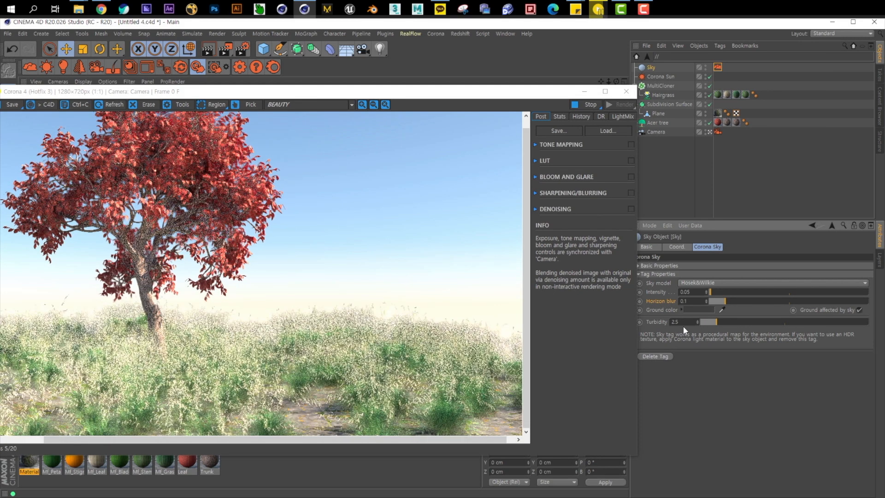
- Try turbidity values of 10 and 2 on the Corona Sky and set the turbidity to 1.7
left_click_drag(781, 321, 881, 324)
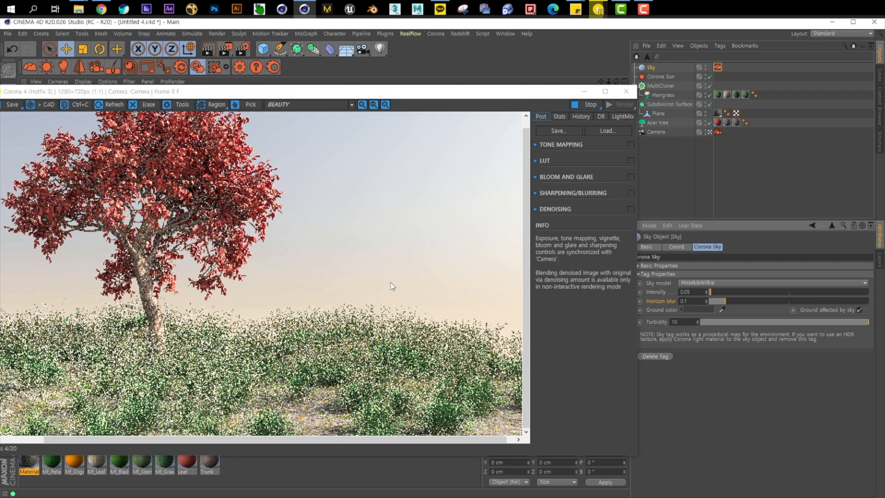
left_click_drag(346, 91, 372, 83)
left_click(706, 321)
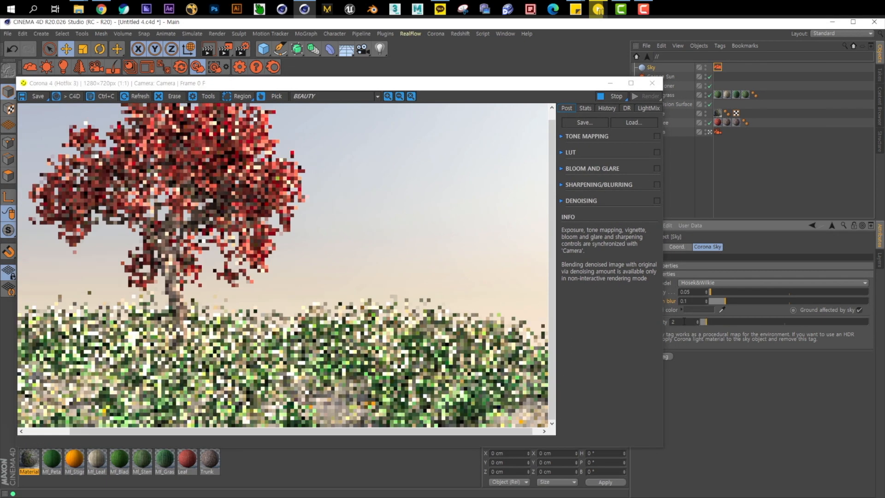
left_click_drag(681, 322, 639, 321)
type("1.7")
key("Return")
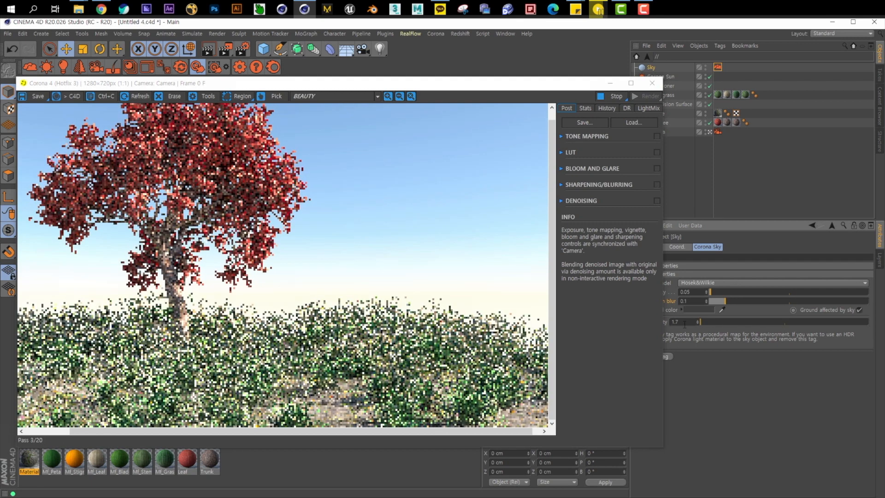
- Select the Corona Sun, try a size of 0.2, and set its size to 1 and its intensity to 0.1
left_click_drag(533, 86, 504, 92)
left_click(663, 77)
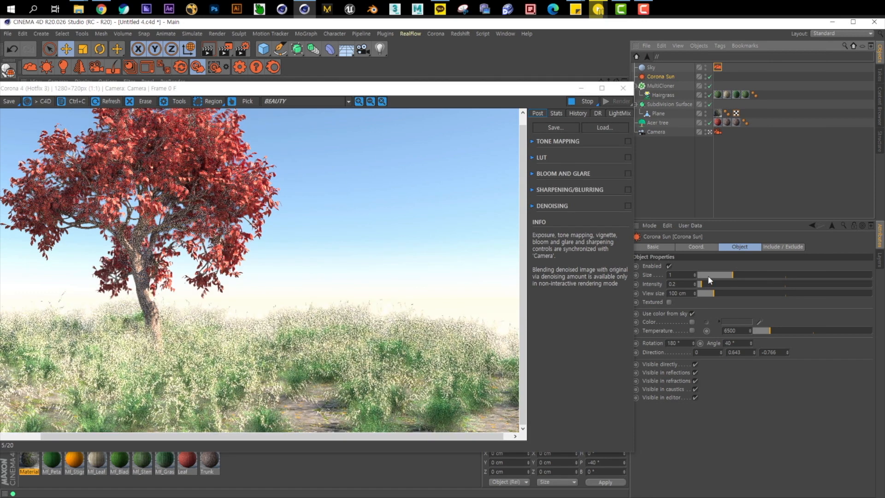
left_click(706, 275)
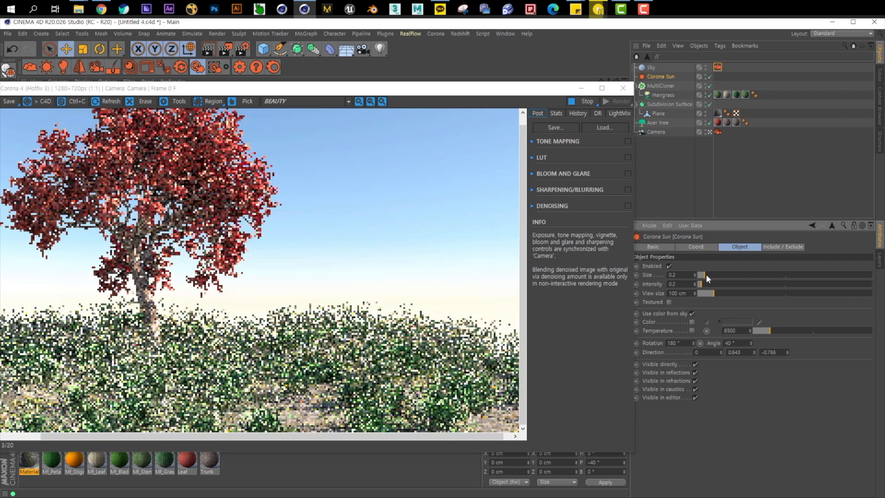
left_click_drag(681, 275, 622, 276)
type("1")
key("Tab")
type("0.1")
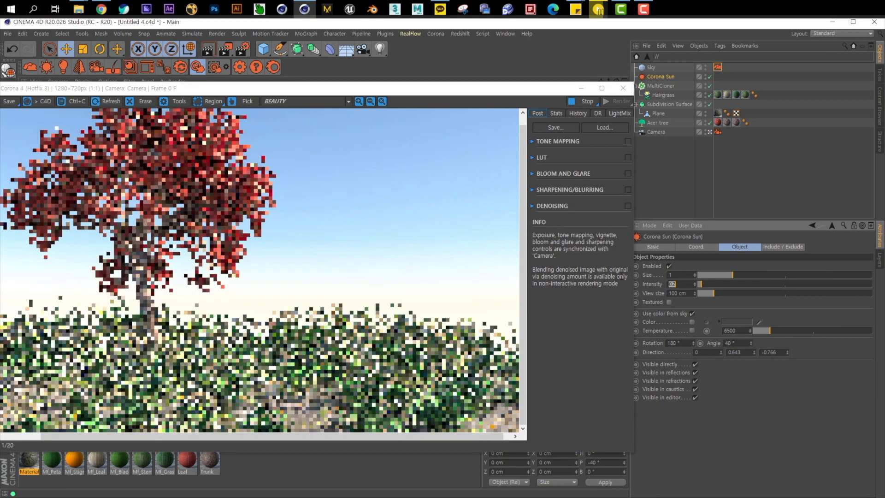
key("Return")
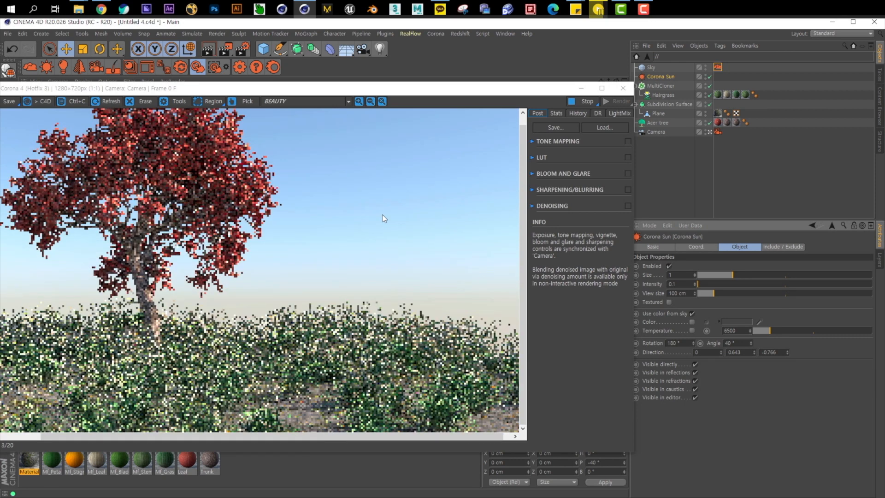
- Shift the render window to show more of the image and set the Corona Sun's angle to 0°
mouse_move(402, 89)
left_mouse_down()
mouse_move(417, 90)
mouse_move(380, 87)
mouse_move(422, 87)
mouse_move(410, 88)
left_mouse_up()
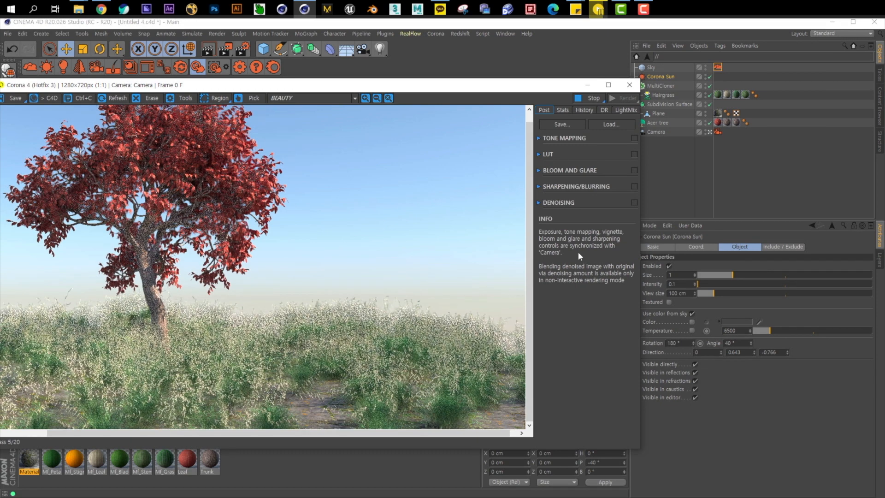
left_click(656, 315)
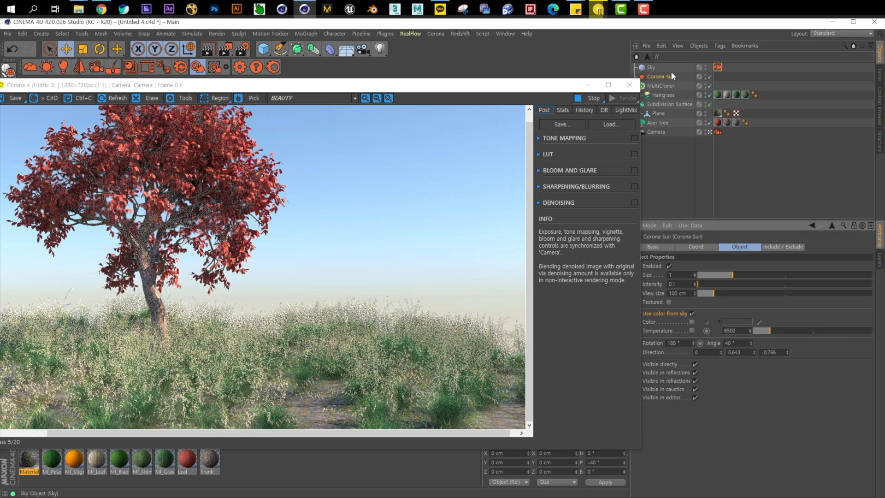
left_click_drag(316, 89, 322, 88)
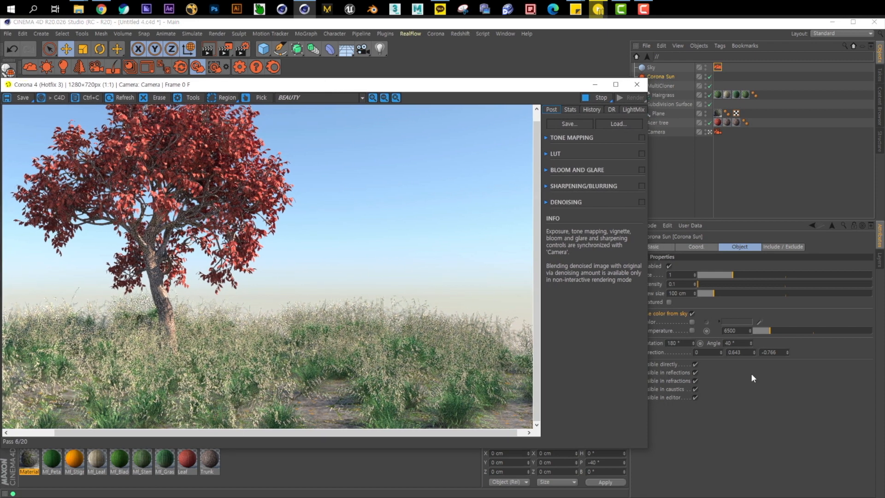
left_click(734, 342)
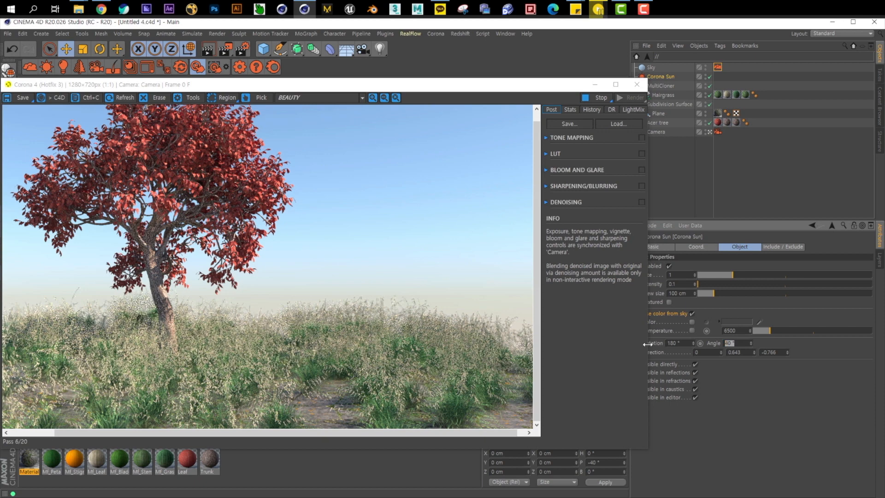
type("0")
key("Return")
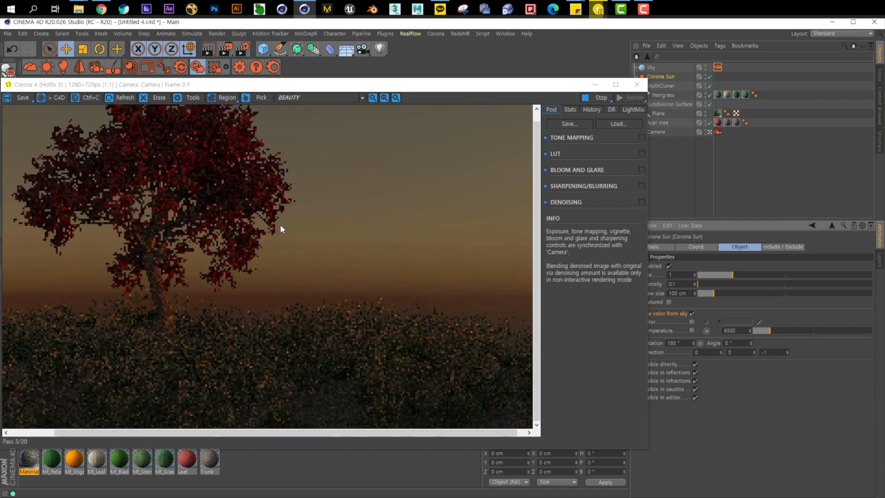
- Set the Corona Sun's angle to 5°
left_click_drag(734, 343, 680, 336)
type("5")
key("Return")
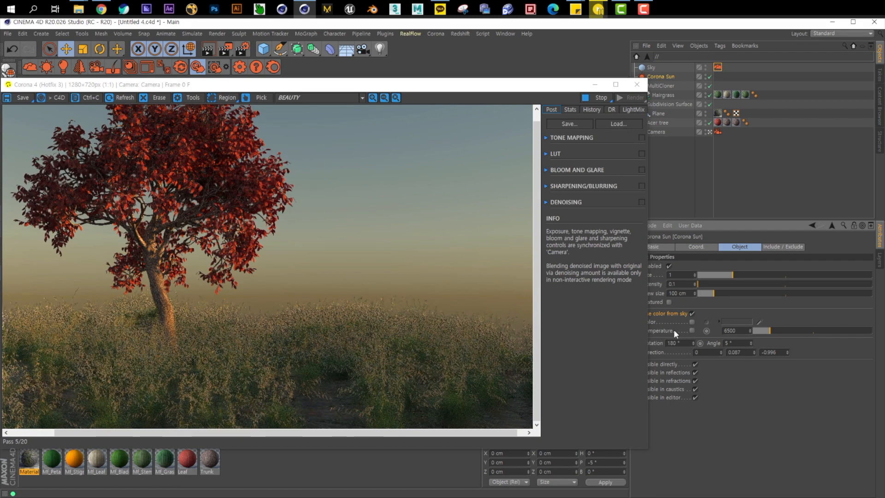
- Try 1 as the first direction value of the Corona Sun and set it to 5
left_click(700, 352)
type("1")
key("Return")
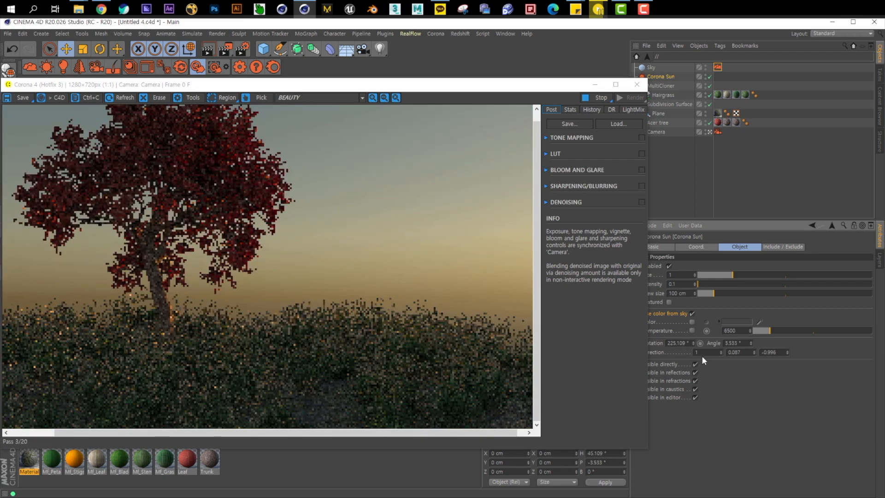
left_click_drag(702, 353, 589, 336)
type("5")
key("Return")
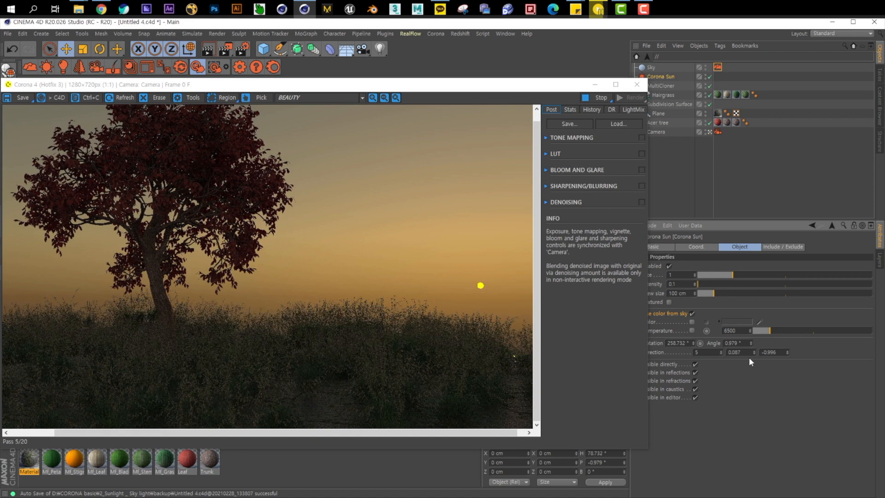
- Try an angle of 15° for the Corona Sun and set it to 5°
left_click(750, 341)
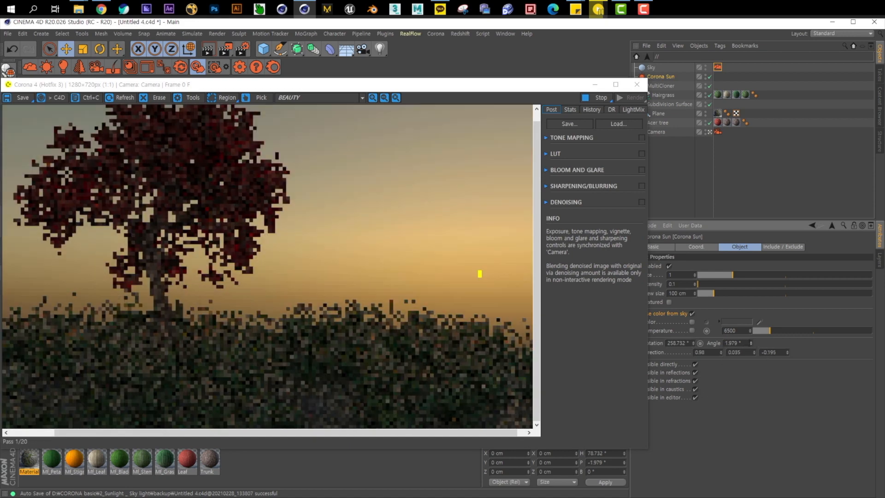
type("15")
key("Return")
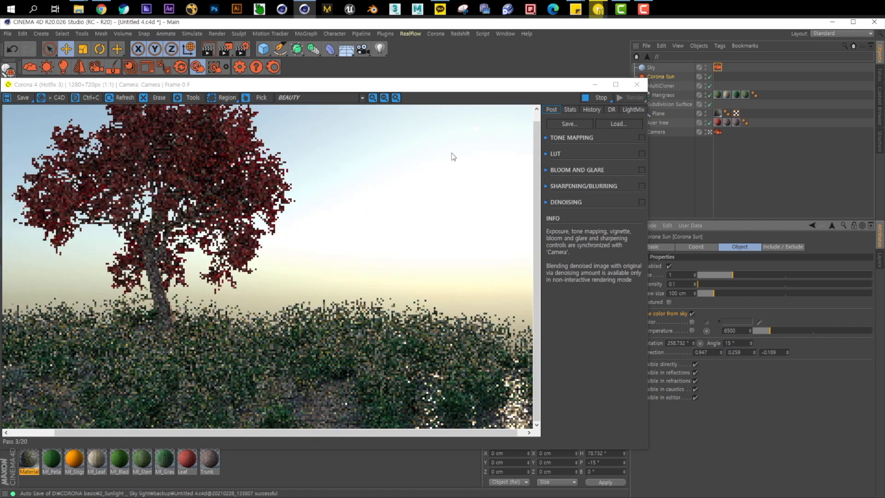
left_click_drag(735, 343, 641, 343)
type("5")
key("Return")
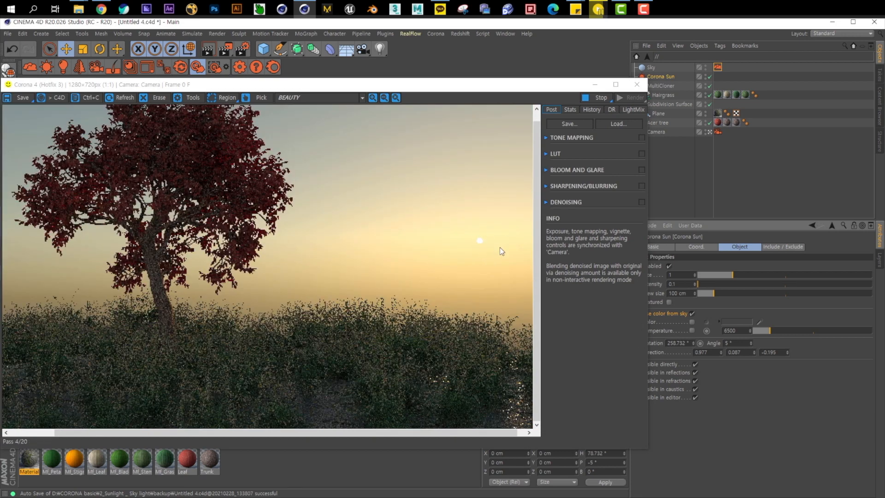
- Shift the render window and try 5 as the second direction value of the Corona Sun
mouse_move(341, 87)
left_mouse_down()
mouse_move(355, 90)
mouse_move(344, 90)
left_mouse_up()
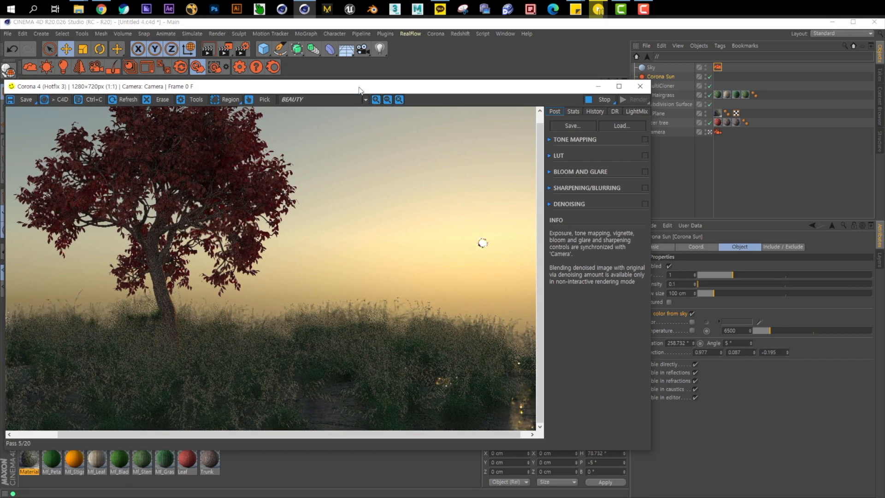
left_click_drag(358, 87, 369, 87)
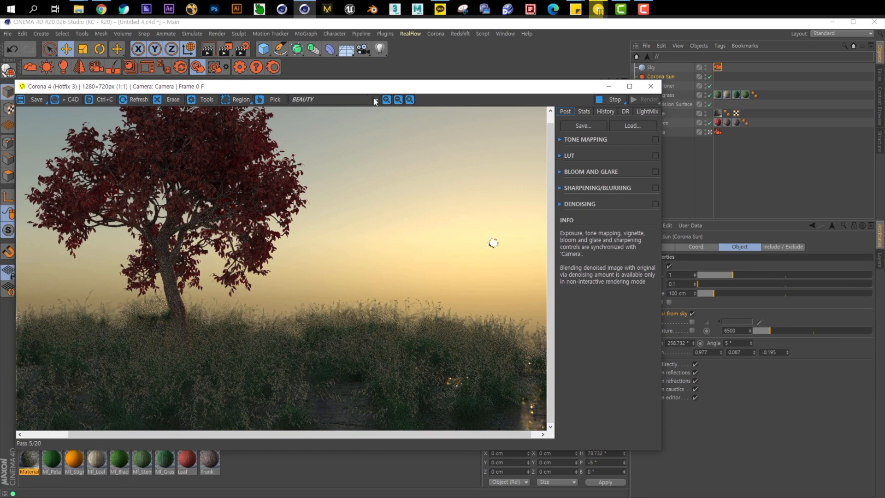
double_click(747, 353)
type("5")
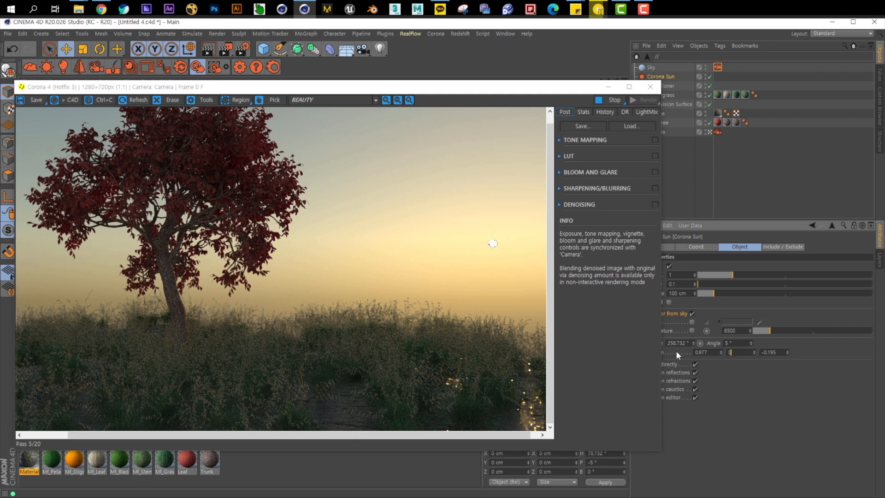
key("Return")
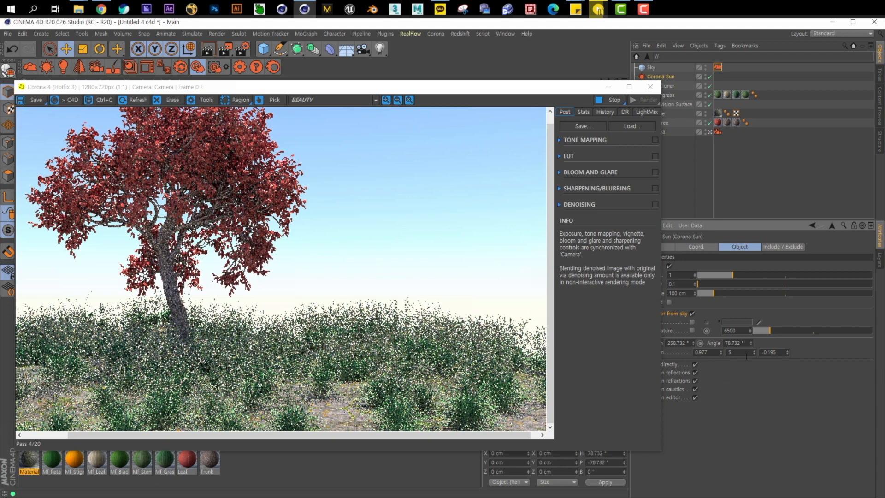
- Try Corona Sun angles of 60° and 30° against the interactive render
double_click(733, 343)
type("60")
key("Return")
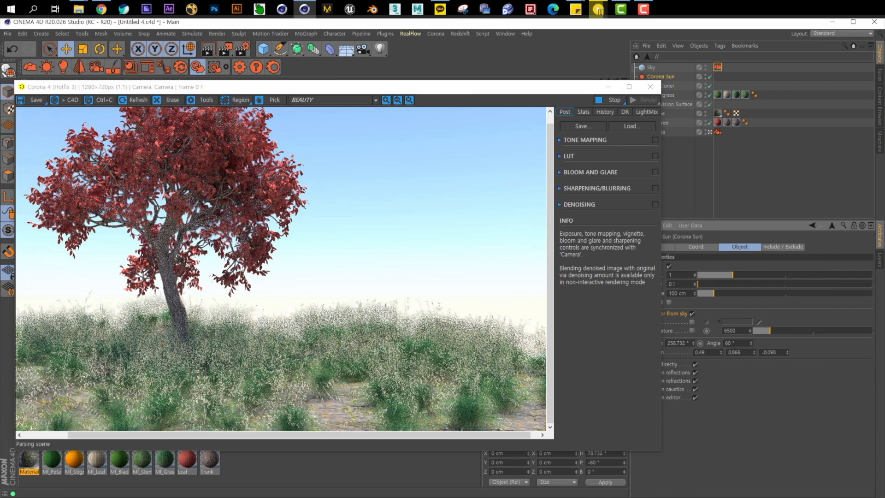
left_click_drag(738, 343, 679, 354)
type("30")
key("Return")
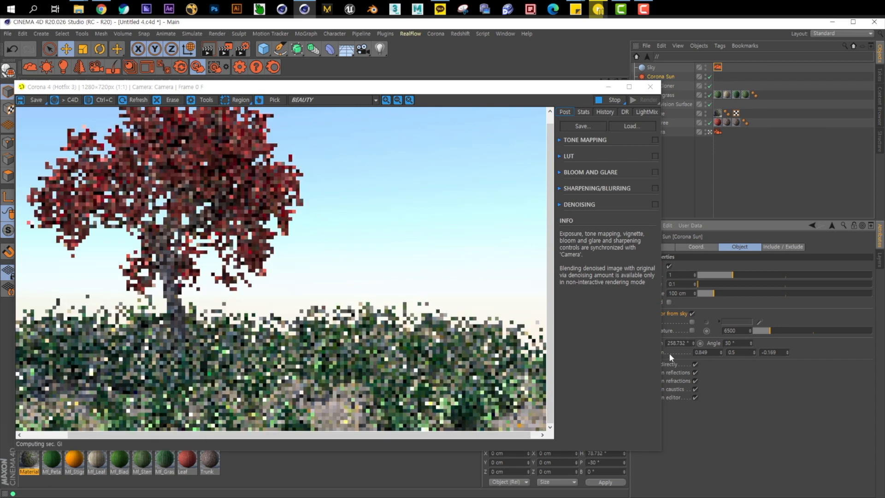
- Try the Corona Sun at an angle of 15° with its rotation set to 360°
double_click(735, 342)
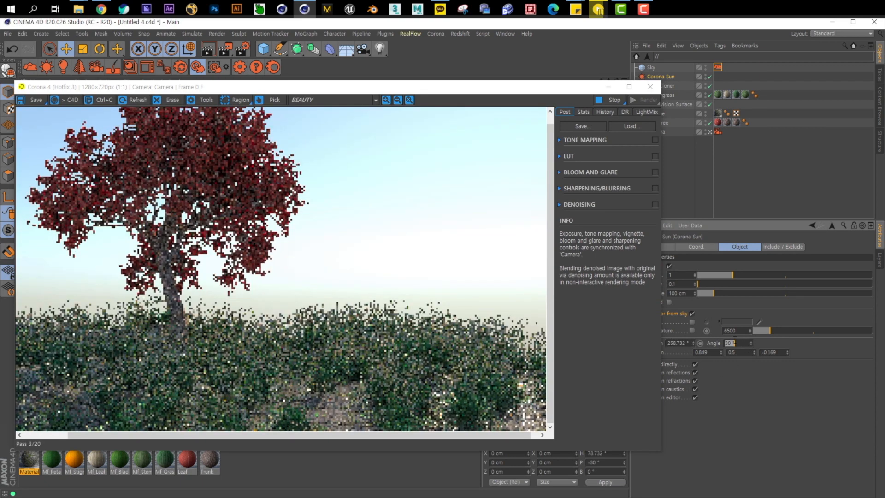
type("15")
key("Return")
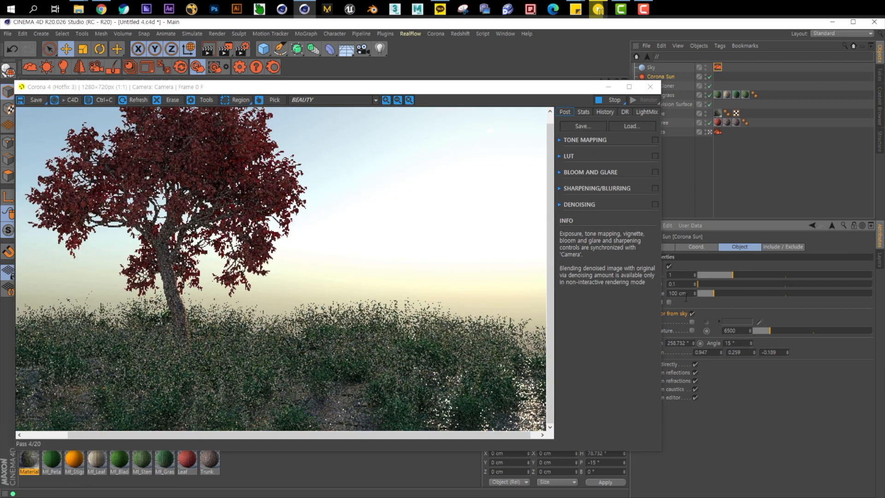
mouse_move(534, 92)
left_mouse_down()
mouse_move(485, 91)
mouse_move(532, 94)
left_mouse_up()
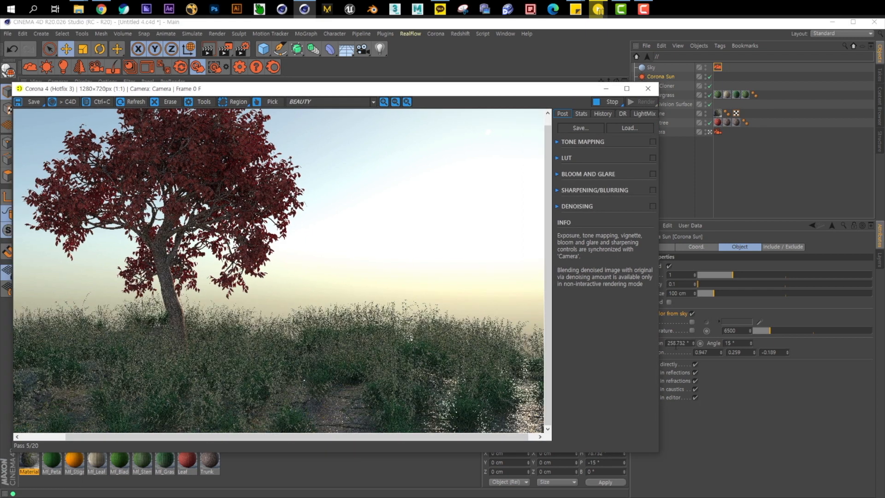
left_click(677, 343)
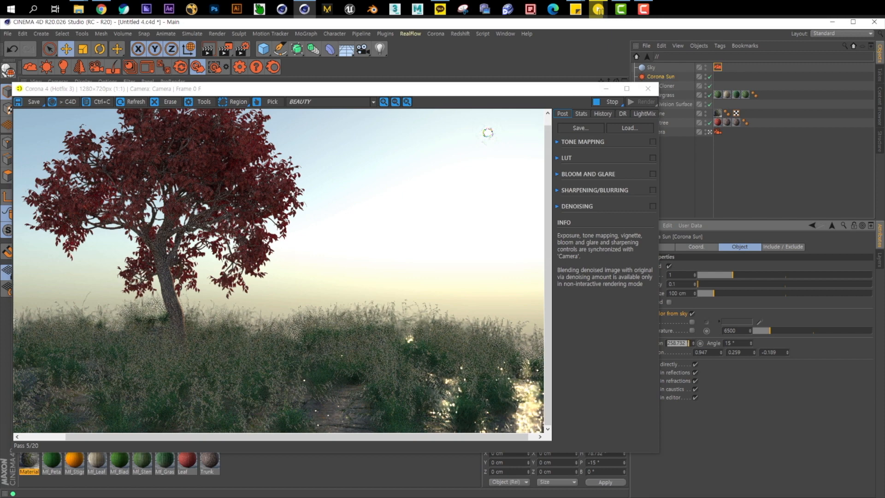
type("360")
key("Return")
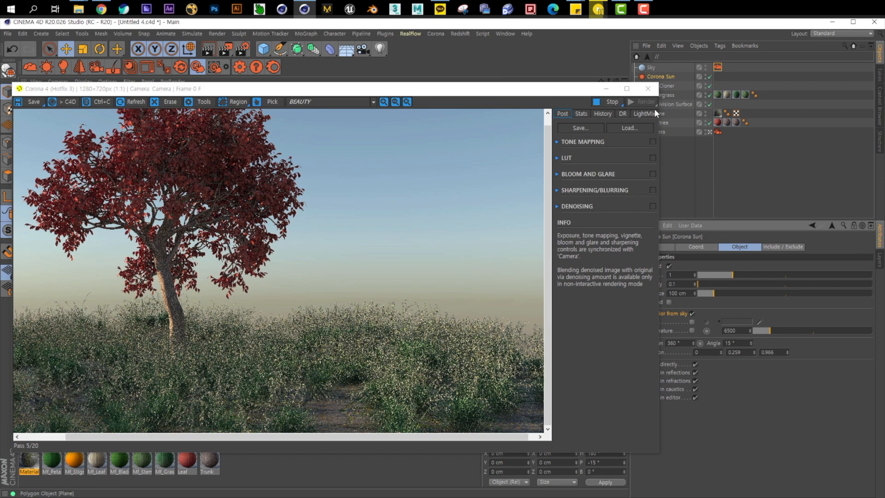
- Enable tone mapping for the render and expand its settings, keeping the sun's properties reachable beside the render window
left_click_drag(572, 90, 552, 86)
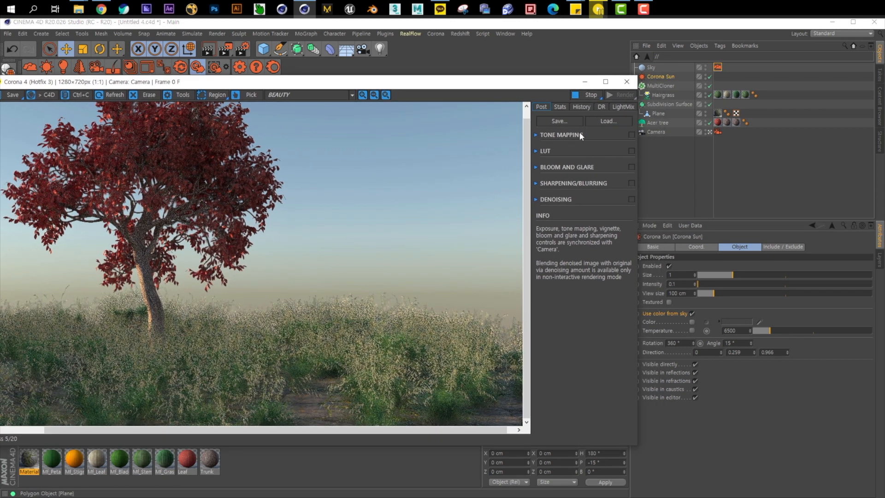
left_click(631, 134)
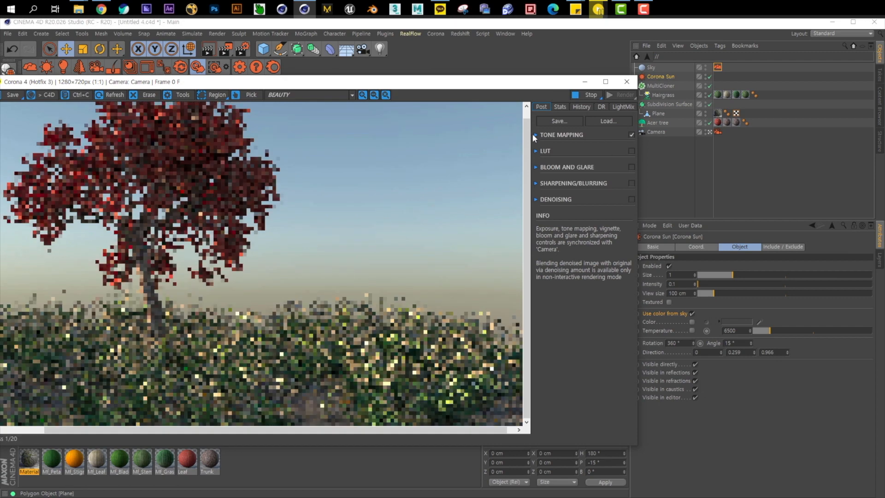
left_click(536, 136)
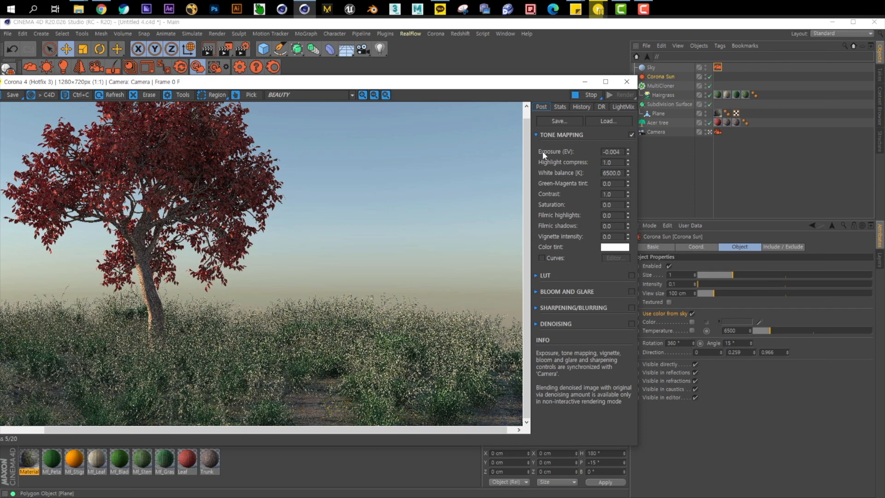
mouse_move(409, 84)
left_mouse_down()
mouse_move(443, 83)
mouse_move(392, 87)
left_mouse_up()
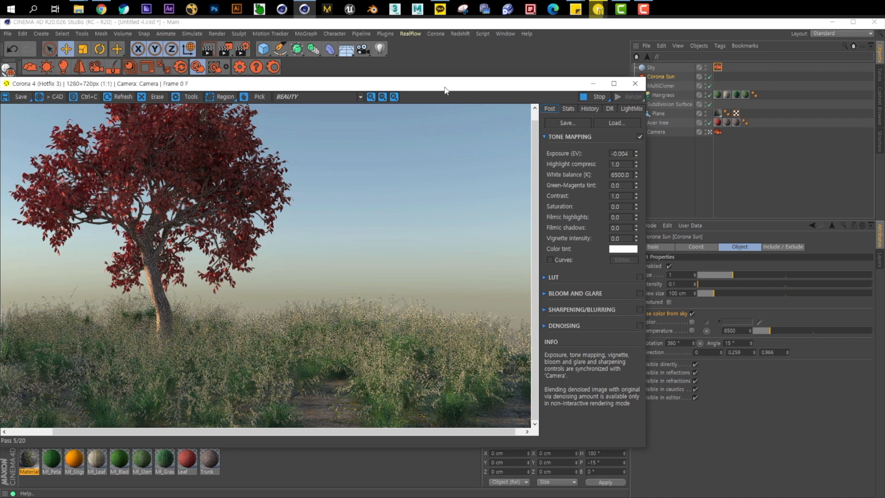
left_click_drag(446, 86, 454, 87)
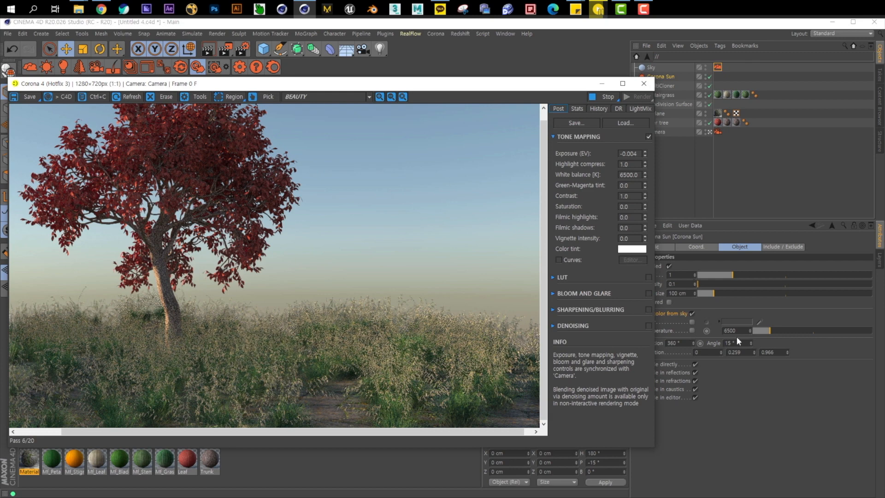
- Set the Corona Sun's angle to 45°
left_click_drag(740, 344, 650, 337)
type("45")
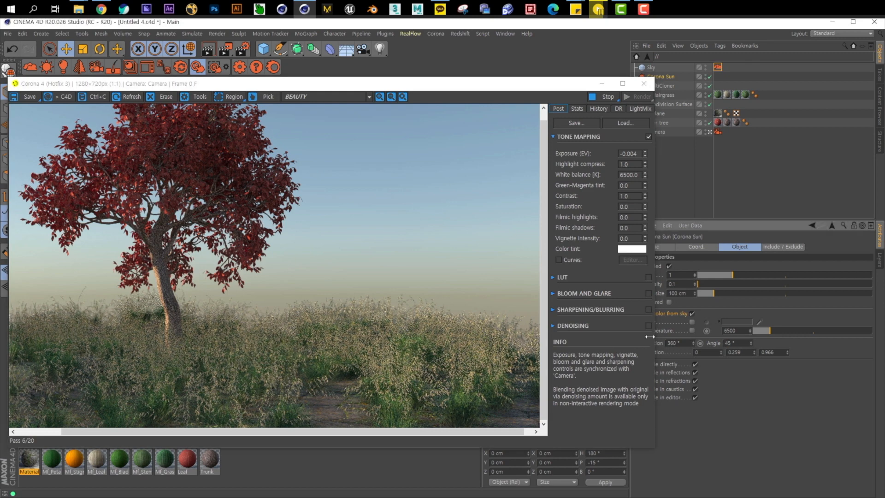
key("Return")
- Try Corona Sun rotations of 260°, 220° and 200° to compare the light direction
double_click(680, 342)
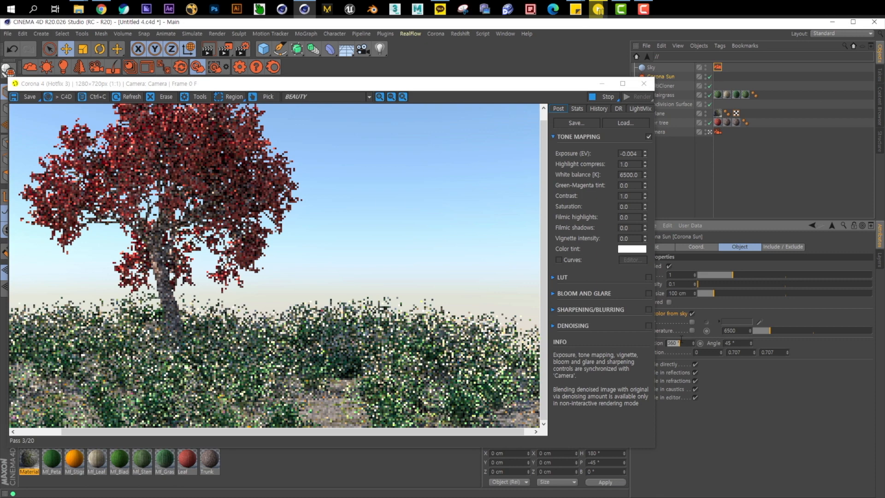
type("260")
key("Return")
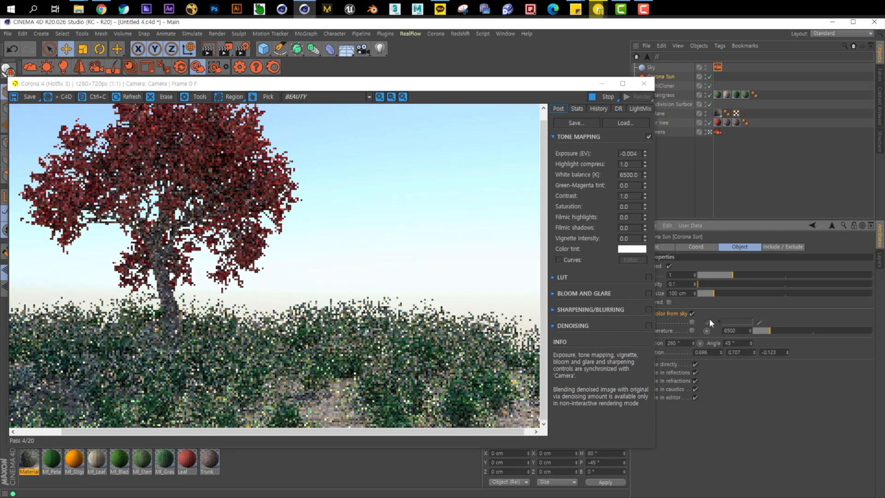
double_click(684, 342)
type("220")
key("Return")
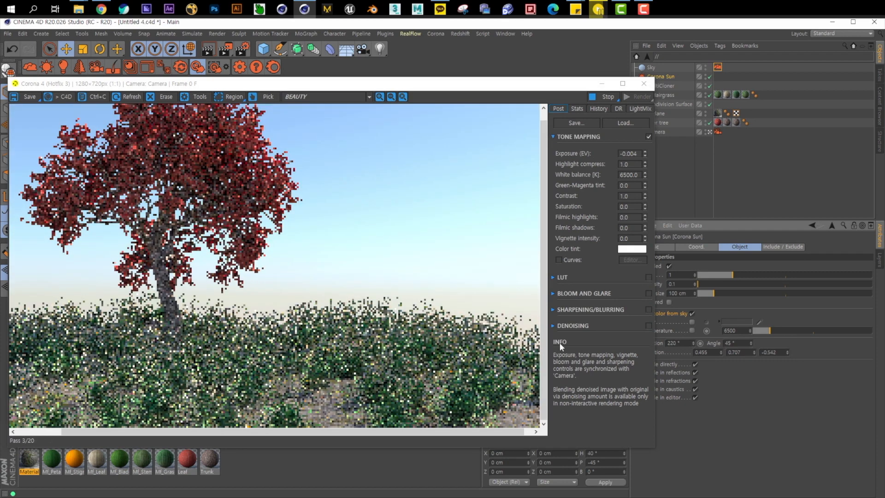
left_click_drag(683, 343, 590, 338)
type("200")
key("Return")
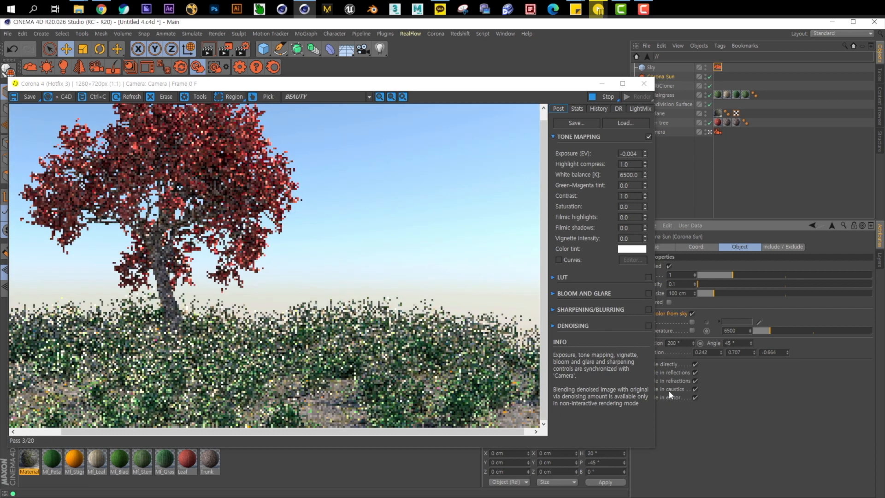
- Set the Corona Sun's rotation to 180°
left_click_drag(641, 343, 612, 343)
type("180")
key("Return")
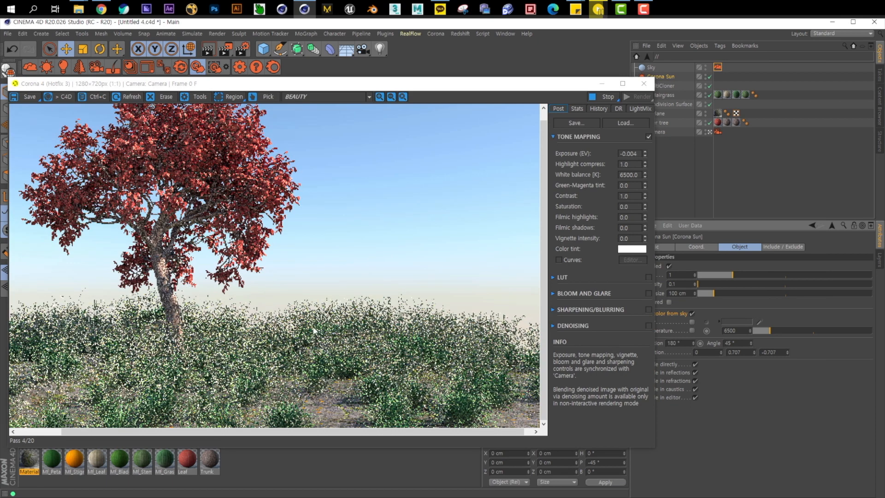
- Stop the interactive rendering and close the render window
left_click_drag(317, 87, 338, 105)
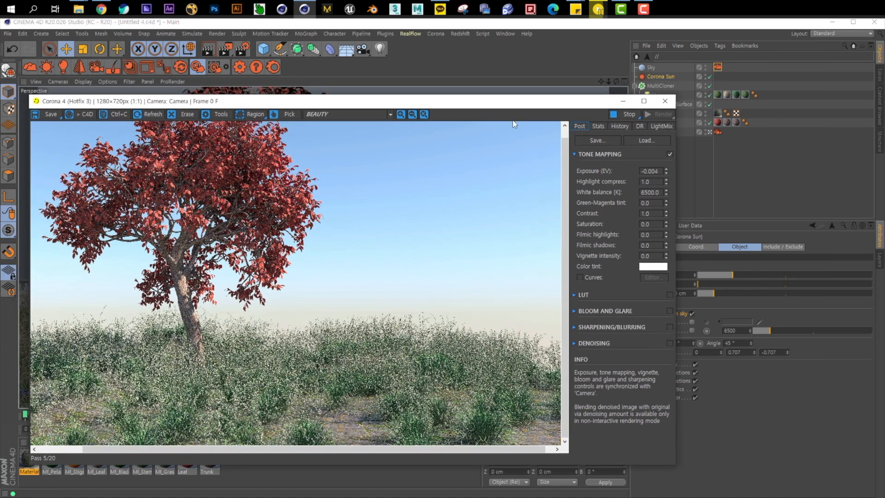
left_click(629, 114)
left_click(665, 103)
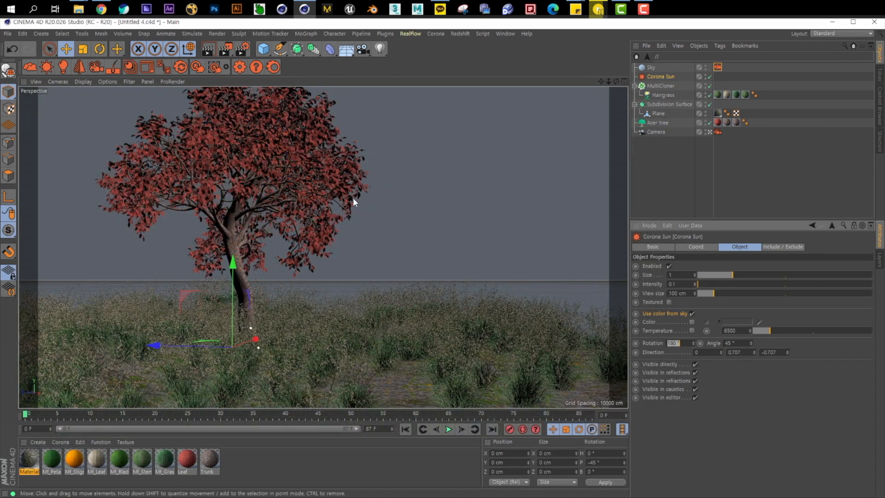
- Open Corona's performance settings in the render settings
left_click(242, 48)
left_click_drag(312, 39, 343, 90)
left_click(302, 142)
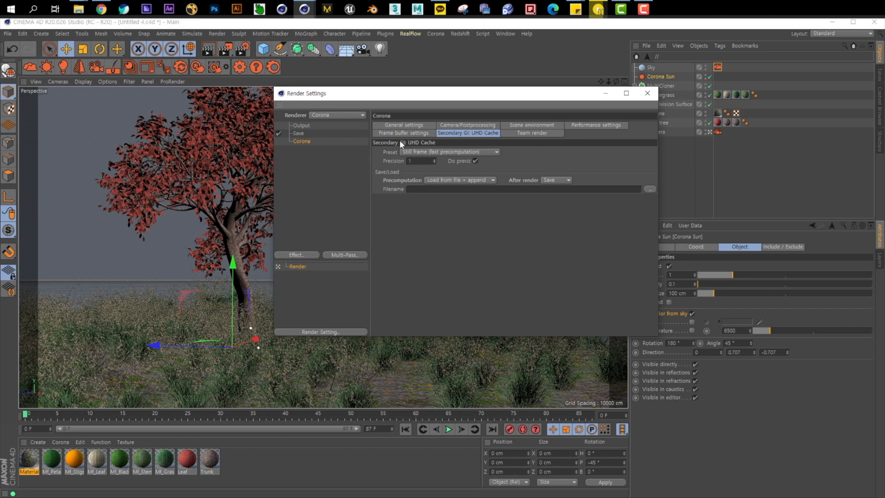
left_click(592, 125)
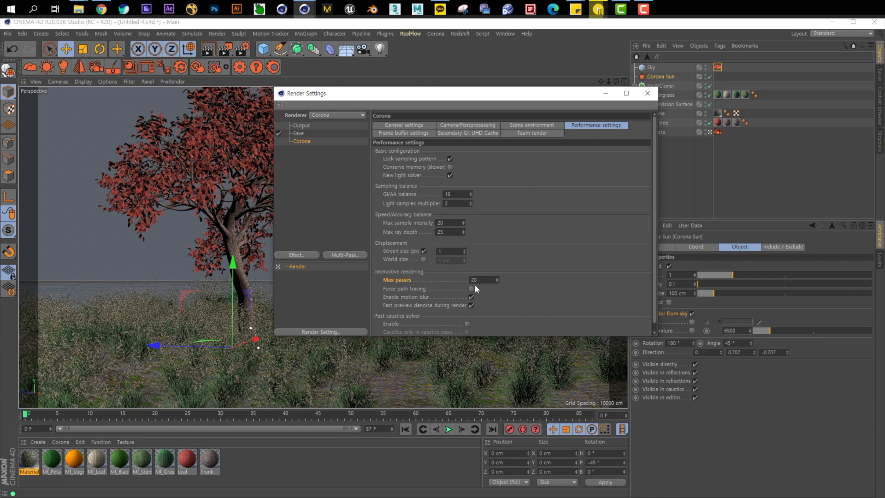
left_click(435, 34)
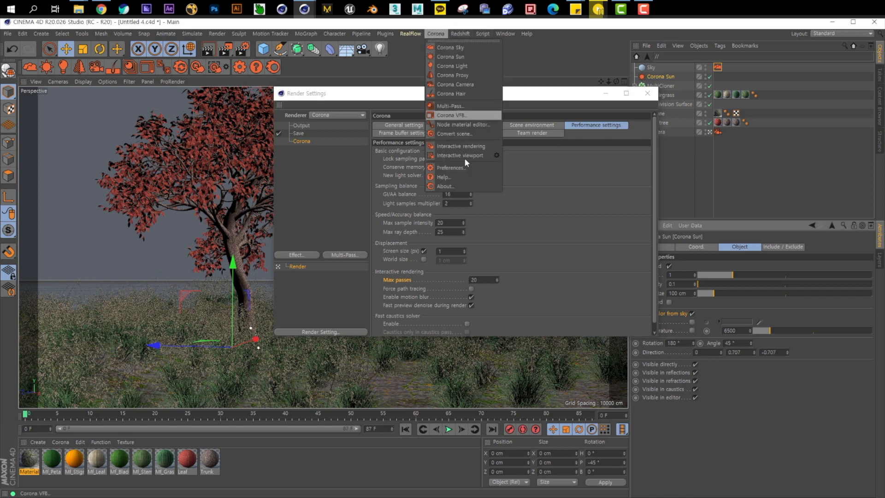
left_click(597, 204)
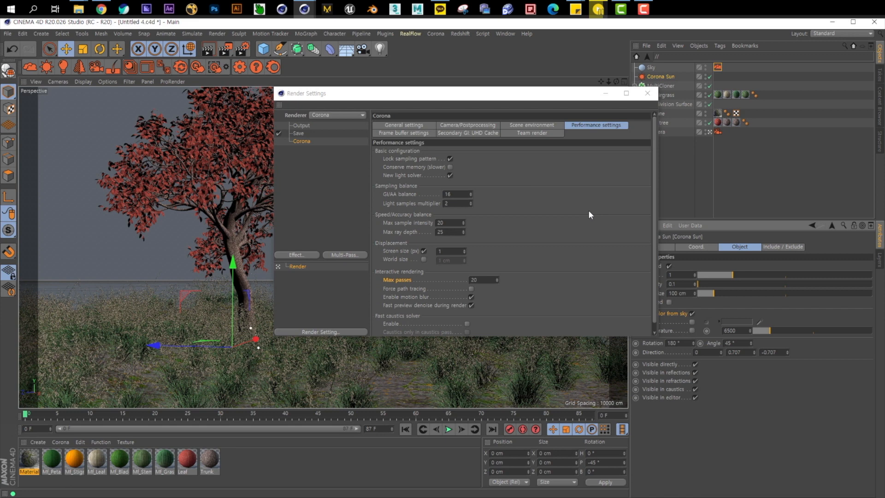
- Try 0 as the max passes value for interactive rendering
left_click(484, 280)
type("0")
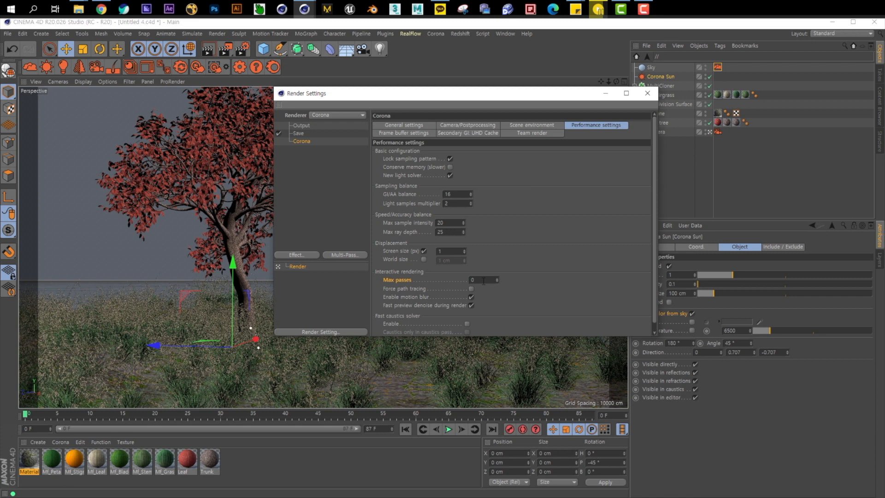
left_click(484, 281)
type("2")
- Set the denoise mode to Corona high quality in Corona's general render settings
left_click(405, 126)
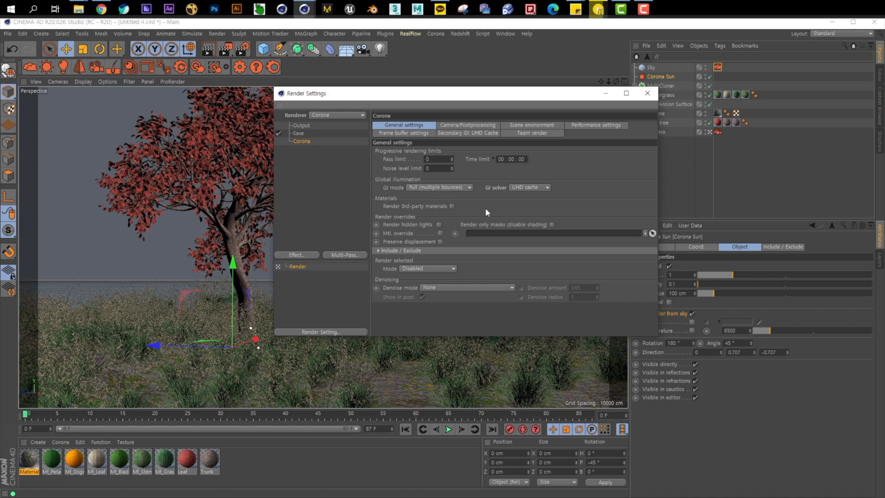
left_click(428, 287)
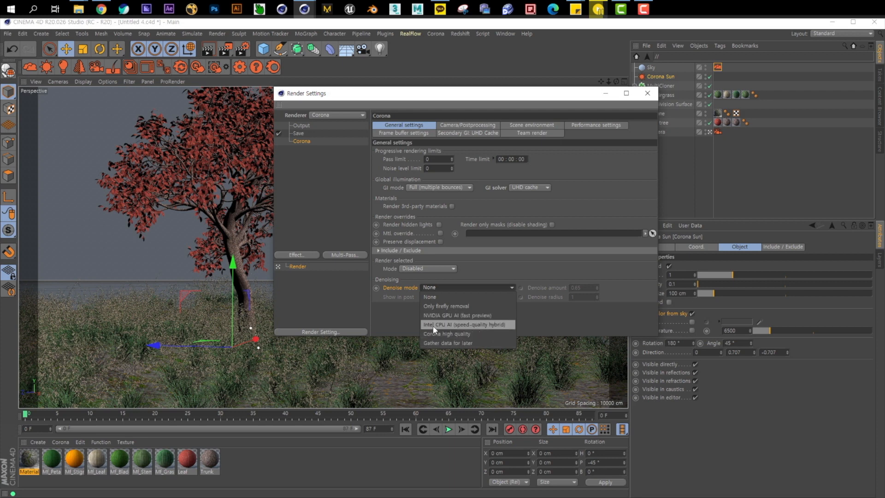
left_click(474, 334)
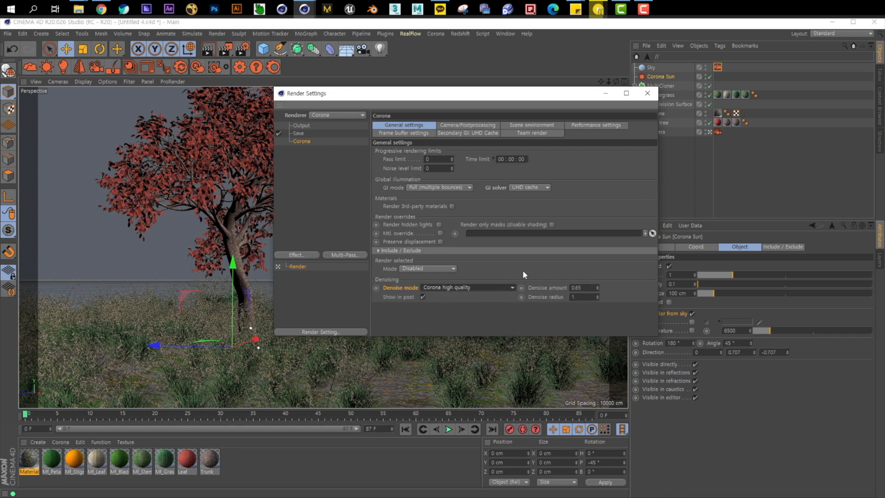
- Set the progressive rendering pass limit to 30 in Corona's general settings
left_click_drag(478, 98, 445, 111)
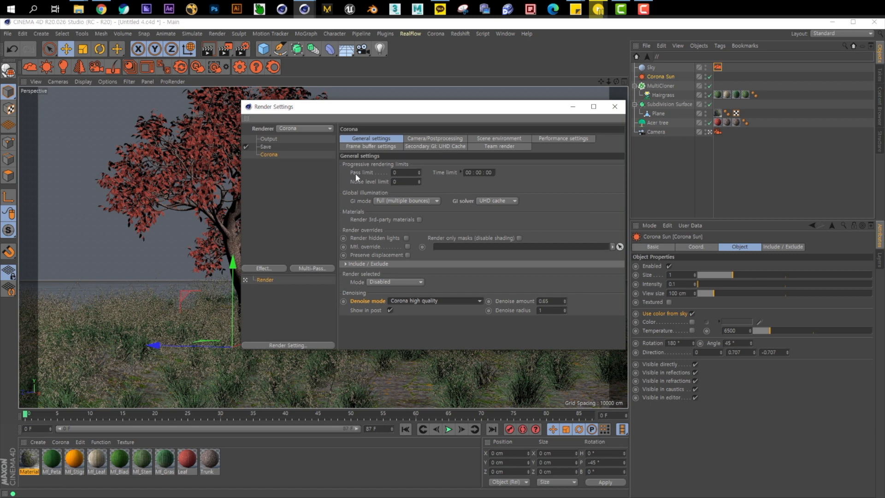
left_click(449, 175)
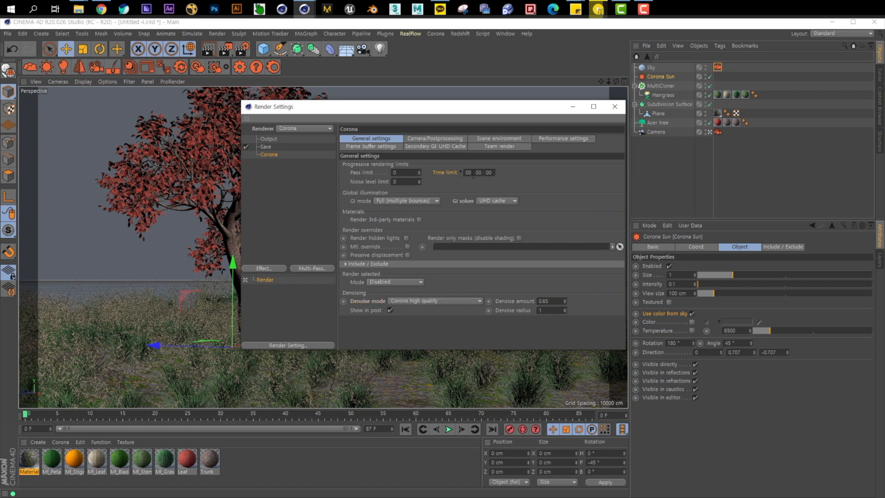
left_click(405, 172)
type("30")
key("Return")
- Render the scene to the Picture Viewer and enlarge its window to show the image at 100 %
left_click_drag(301, 107, 237, 112)
left_click(225, 50)
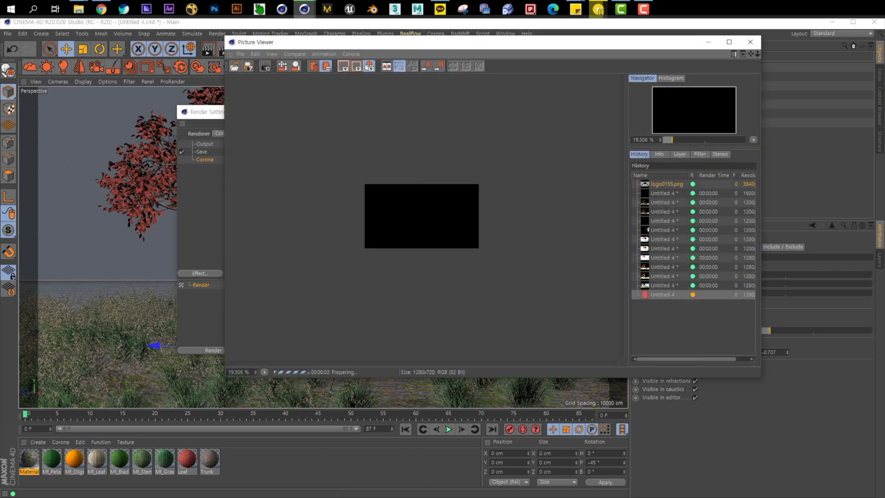
double_click(394, 221)
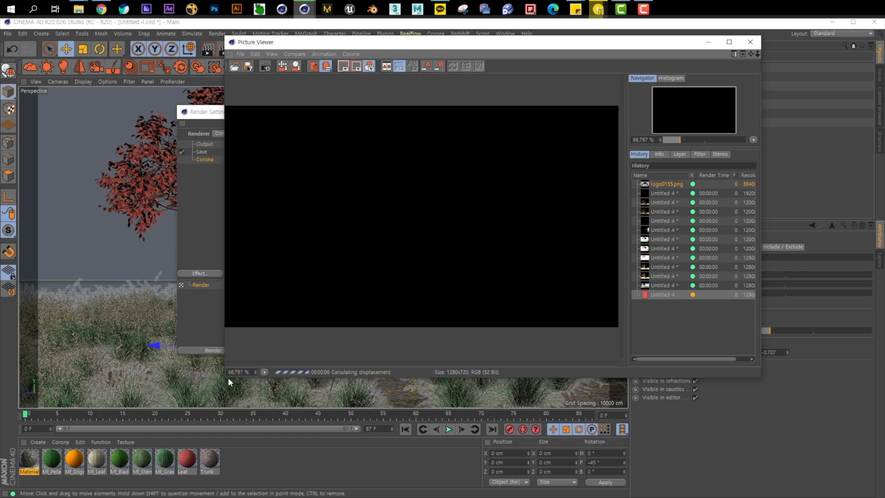
left_click_drag(226, 378, 1, 494)
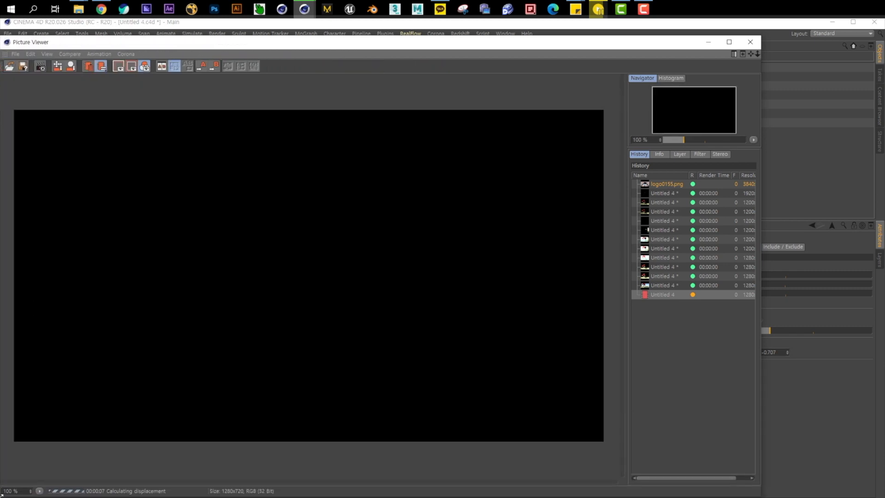
left_click_drag(637, 50, 661, 48)
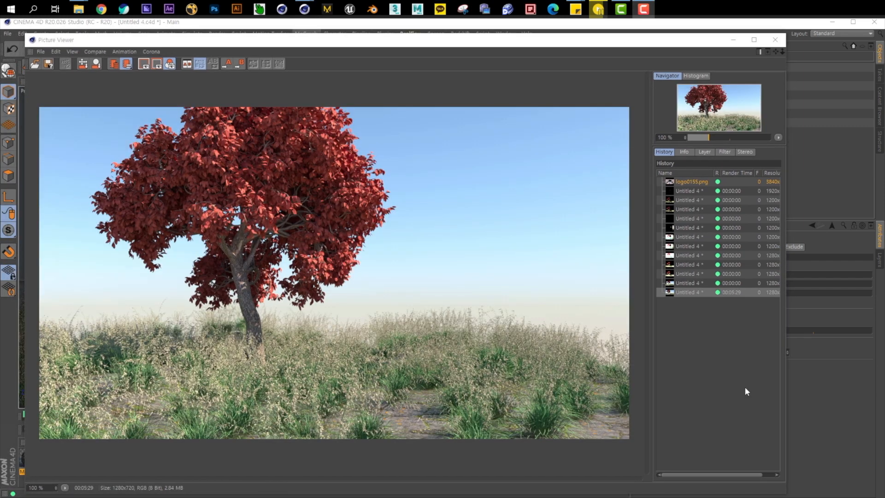
- Select the newest render in the history and recheck Corona's general render settings, closing them again
left_click(690, 292)
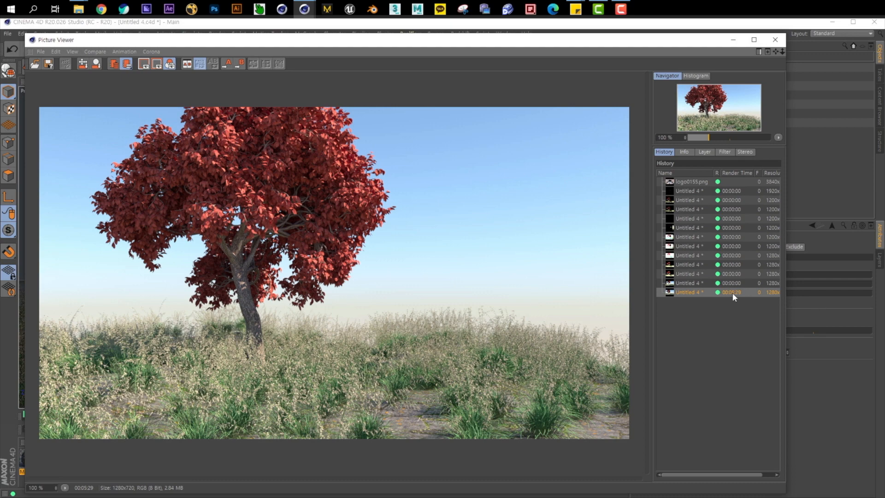
left_click_drag(561, 39, 562, 81)
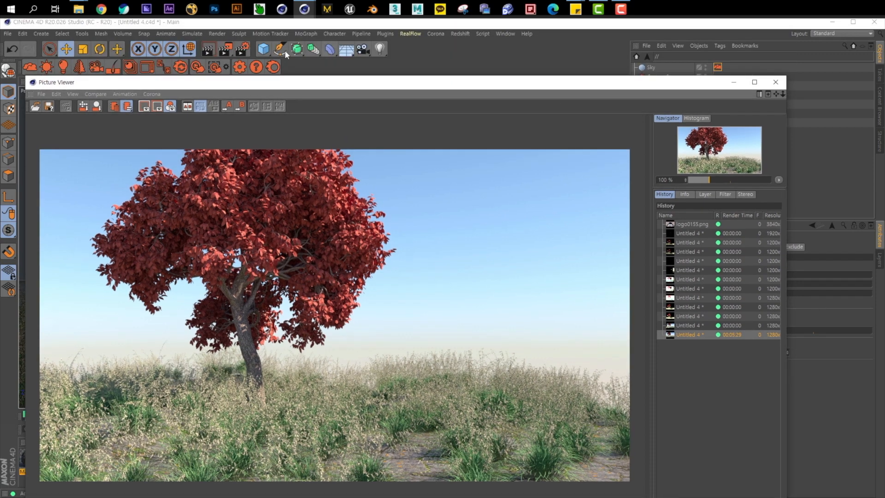
left_click(242, 49)
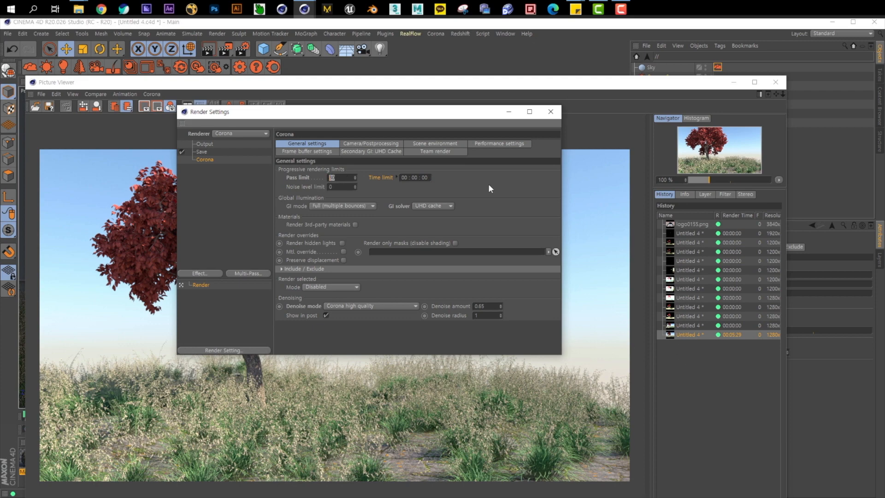
left_click(550, 112)
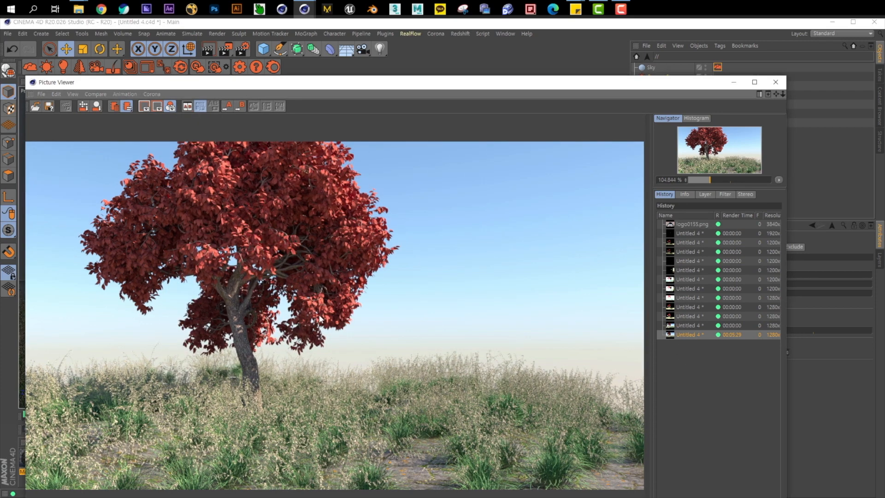
- Examine the tree's leaves and trunk up close in the finished render, returning to 100 % zoom
left_click_drag(402, 84, 419, 42)
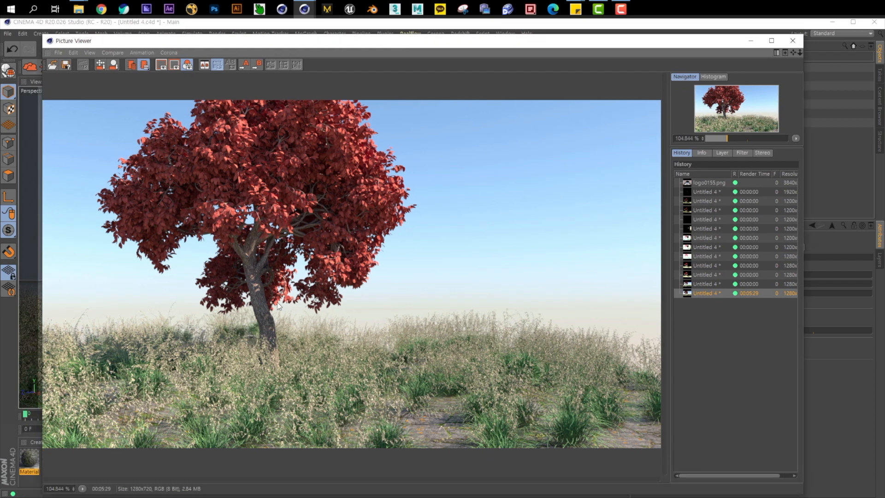
scroll(258, 206, "up", 6)
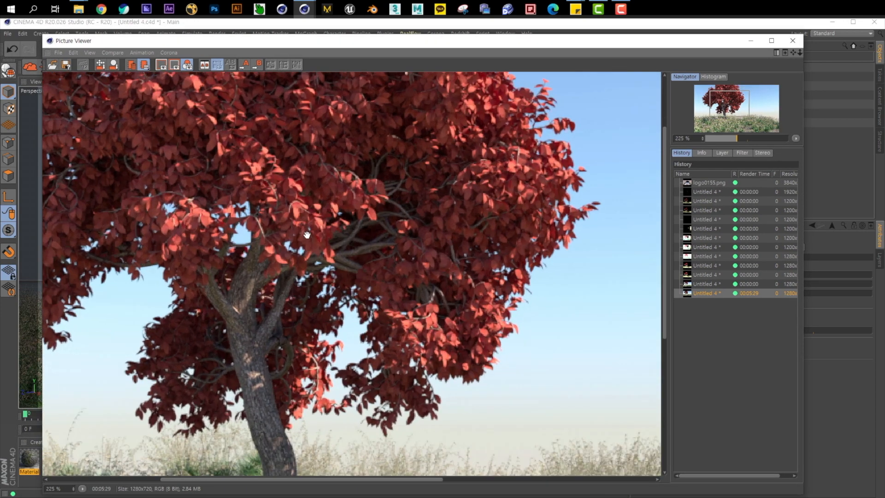
scroll(368, 238, "down", 6)
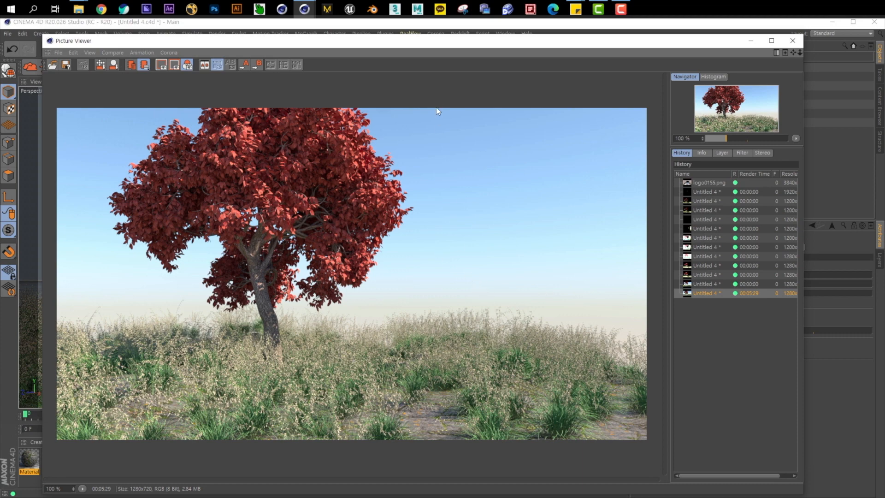
left_click_drag(433, 41, 420, 38)
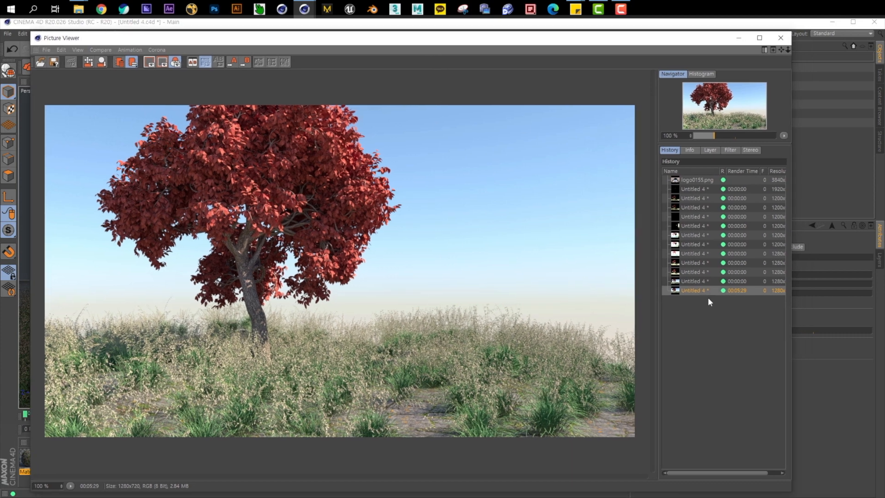
left_click_drag(388, 41, 407, 48)
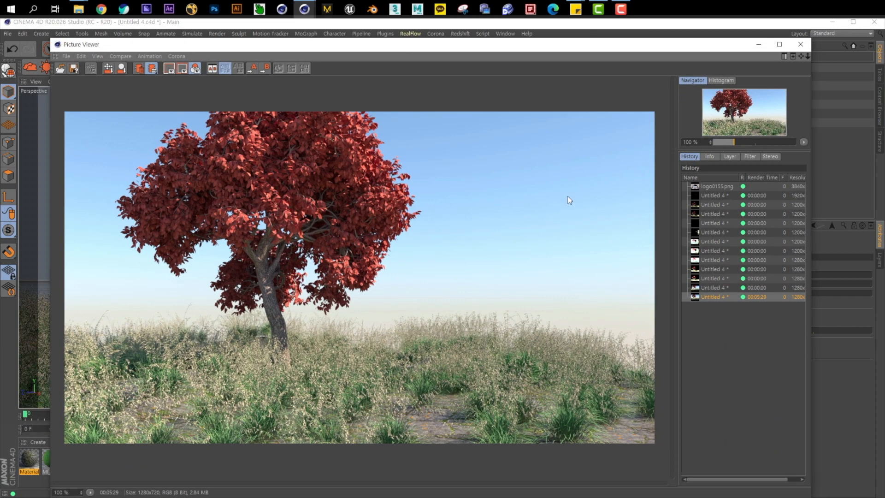